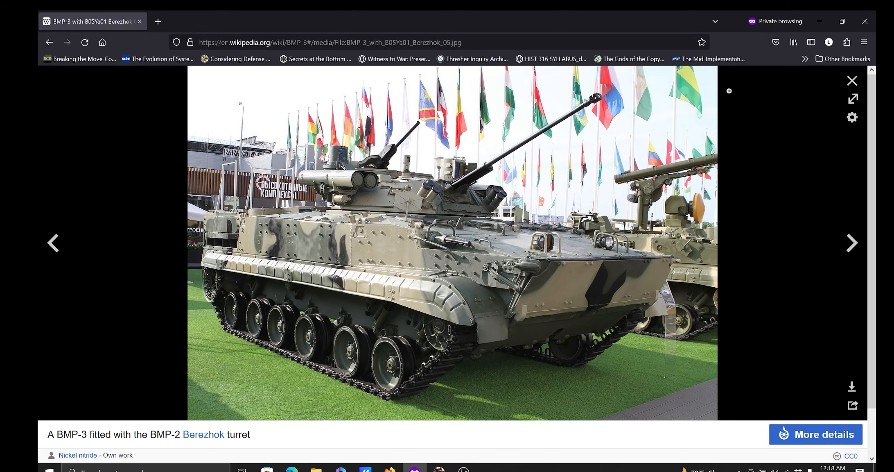
# Launch the English SOEdit Version Next (v0.7m4) executable from its Release folder and maximize its window.
pyautogui.click(820, 21)
pyautogui.doubleClick(319, 183)
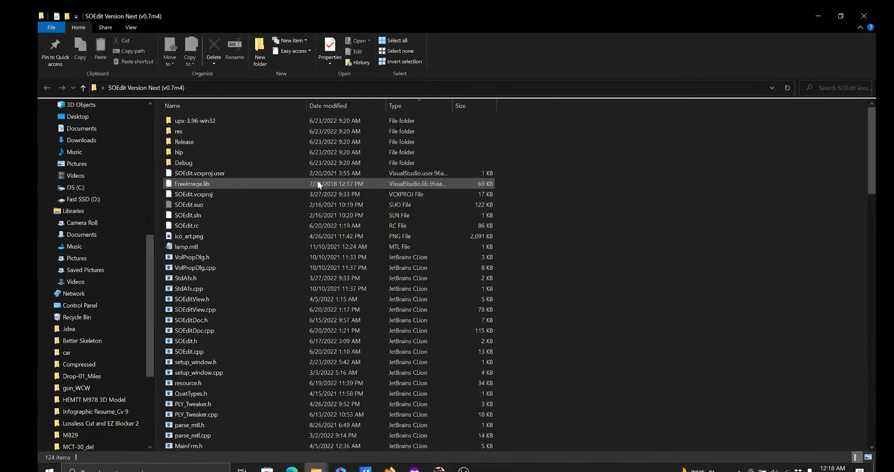
pyautogui.doubleClick(202, 142)
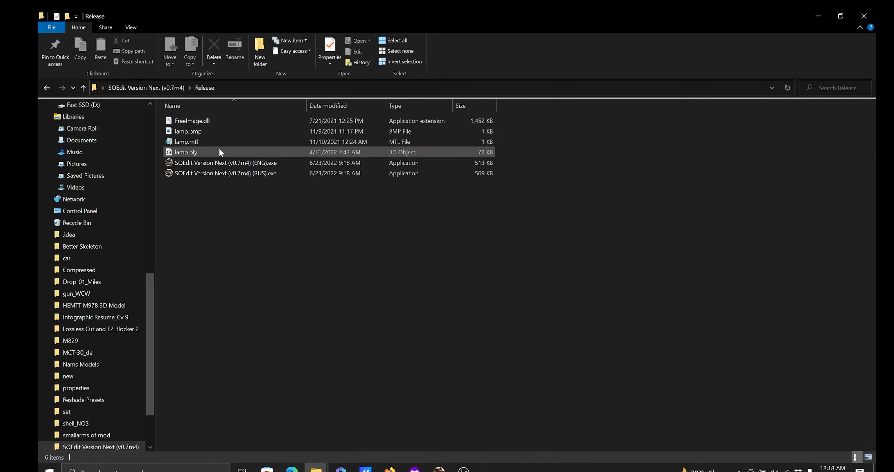
pyautogui.doubleClick(272, 162)
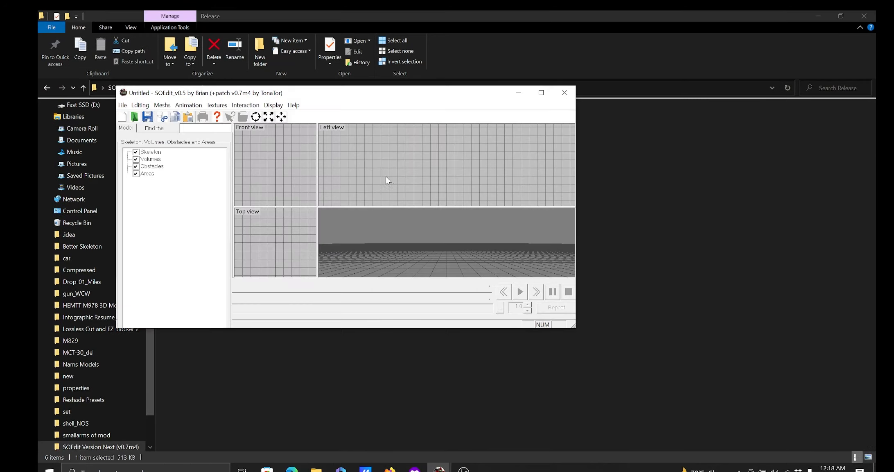
pyautogui.click(541, 92)
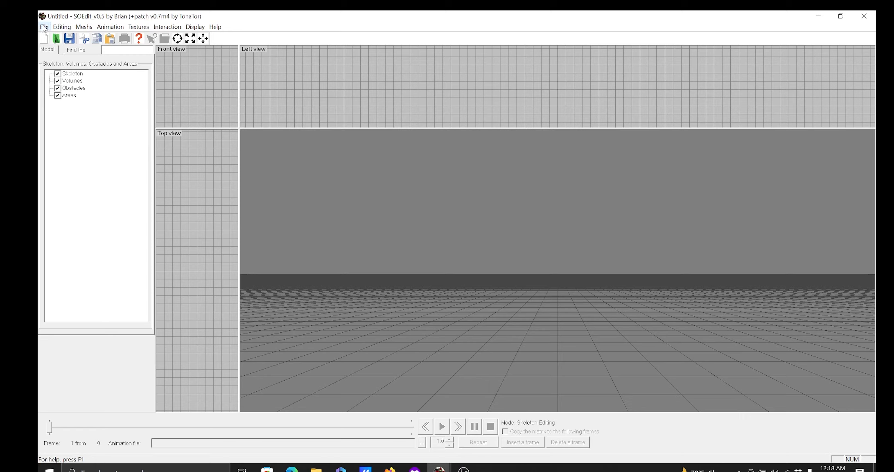
# Browse the Future_Warfare_2030 mod's texture/common folder and its -vehicle and vehicle subfolders while choosing a model file, then cancel without opening one.
pyautogui.click(62, 27)
pyautogui.moveTo(44, 27)
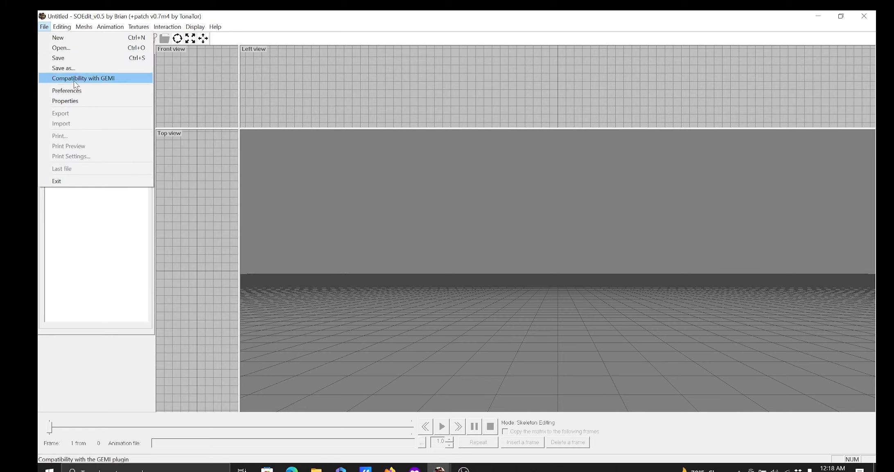
pyautogui.click(72, 51)
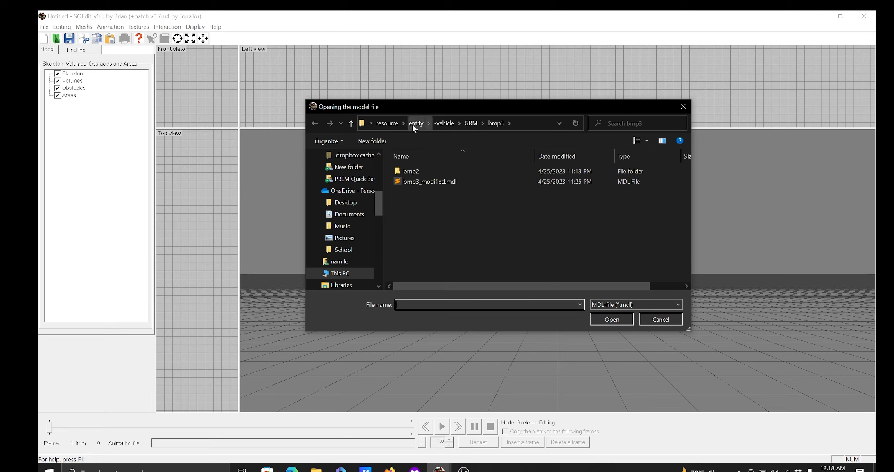
pyautogui.click(384, 123)
pyautogui.doubleClick(432, 242)
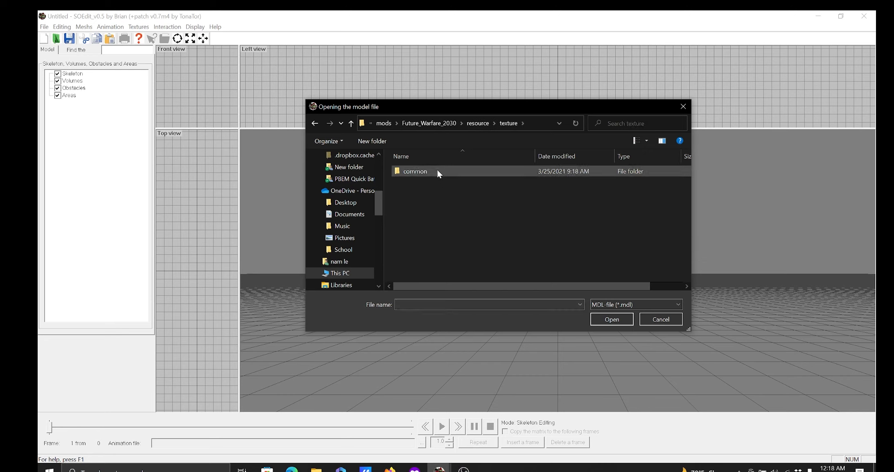
pyautogui.doubleClick(438, 171)
pyautogui.doubleClick(424, 222)
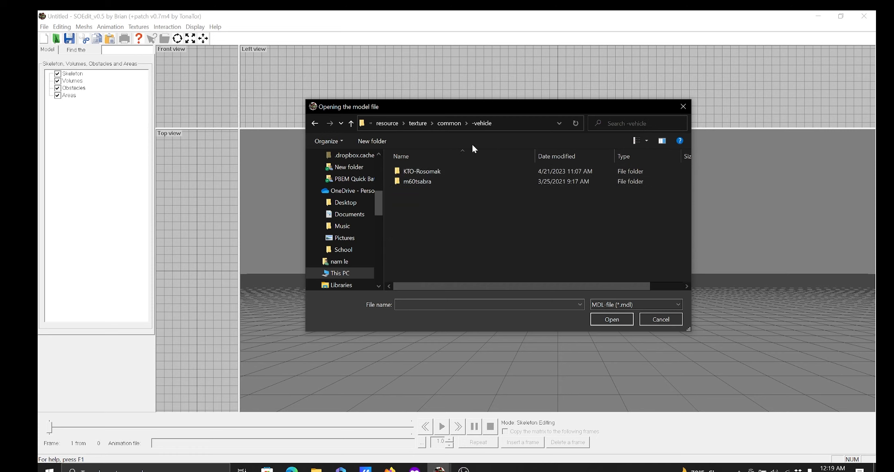
pyautogui.press('BackSpace')
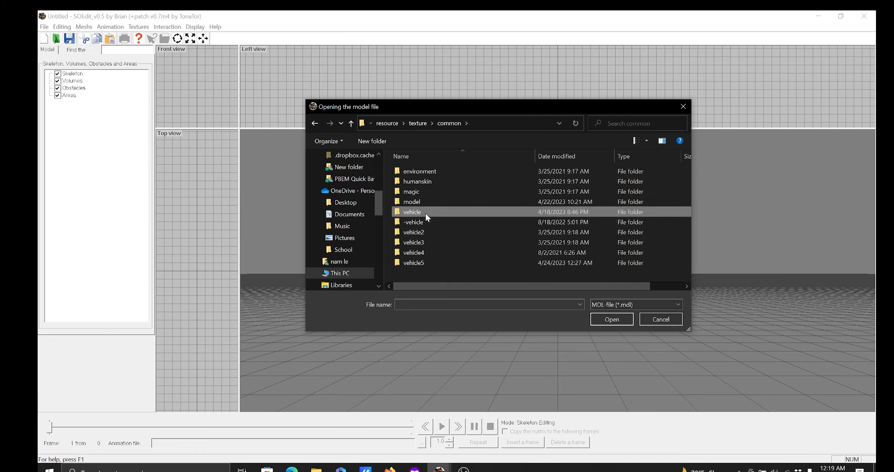
pyautogui.doubleClick(425, 213)
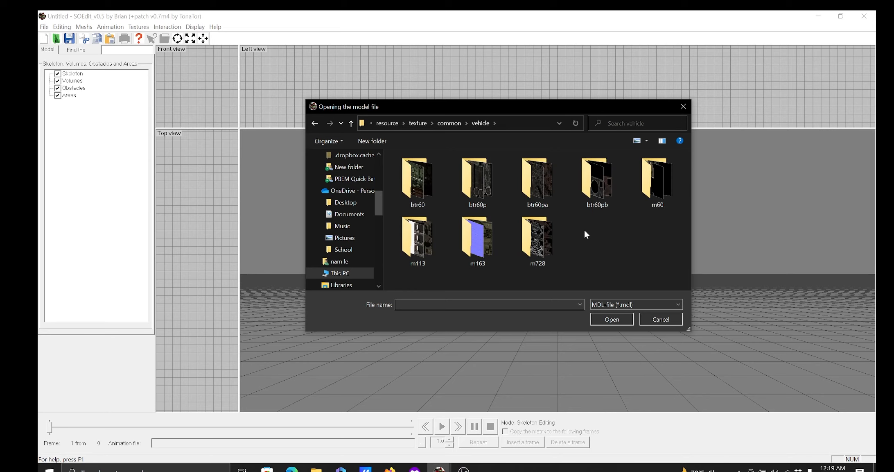
pyautogui.click(666, 318)
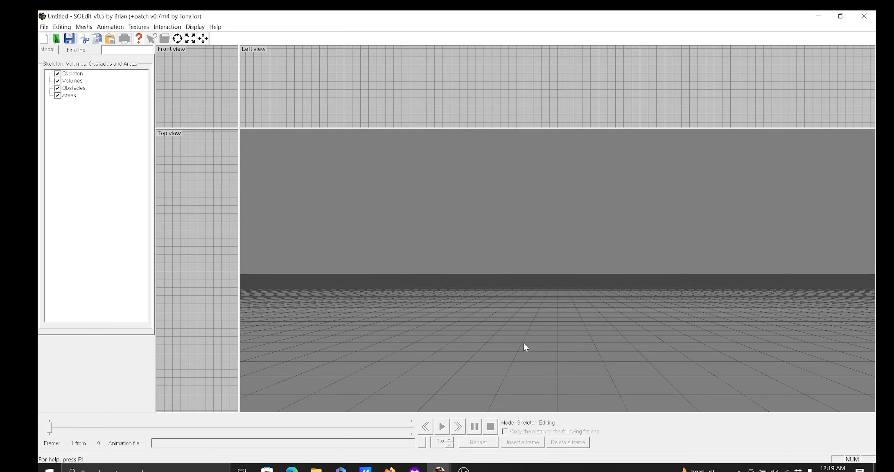
# Switch to the SOEdit window that has bmp3_modified.mdl open.
pyautogui.moveTo(463, 469)
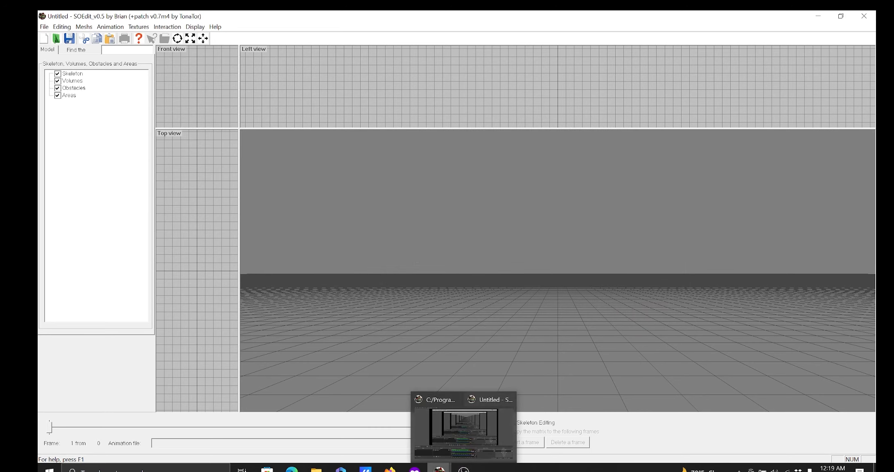
pyautogui.click(406, 440)
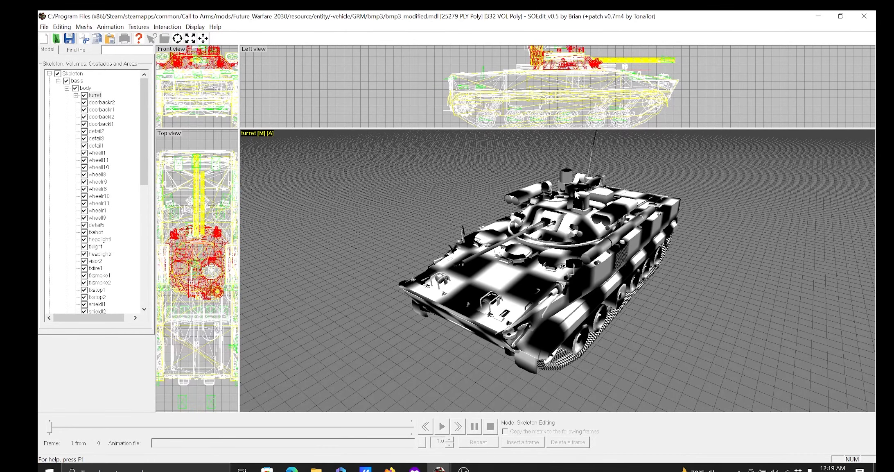
pyautogui.click(448, 466)
pyautogui.click(539, 400)
# Examine the hull, turret and checkered surfaces of the BMP-3 model up close and from farther away in the perspective view.
pyautogui.moveTo(678, 255)
pyautogui.mouseDown()
pyautogui.moveTo(660, 249)
pyautogui.moveTo(678, 285)
pyautogui.moveTo(668, 254)
pyautogui.mouseUp()
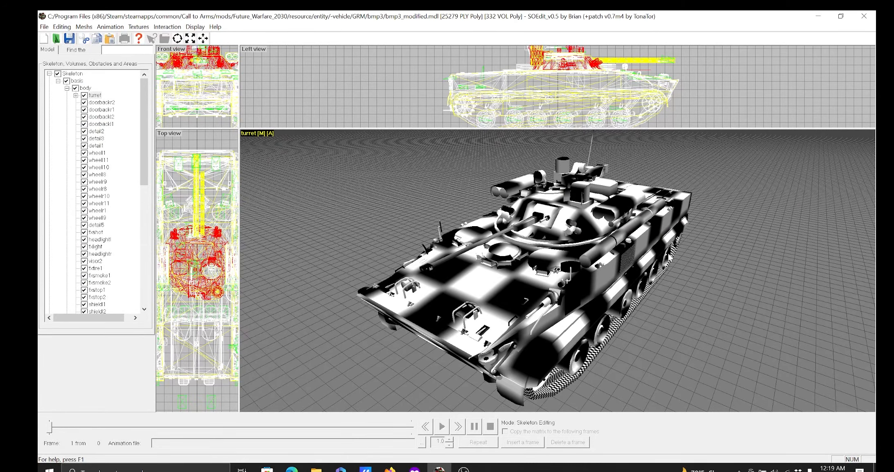
pyautogui.scroll(-4, 625, 287)
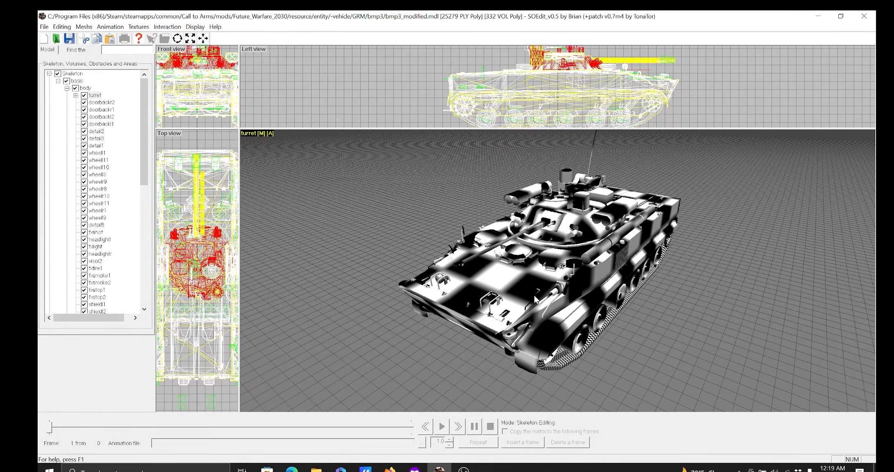
pyautogui.scroll(1, 601, 296)
pyautogui.scroll(-1, 601, 296)
pyautogui.scroll(2, 598, 295)
pyautogui.scroll(-3, 594, 272)
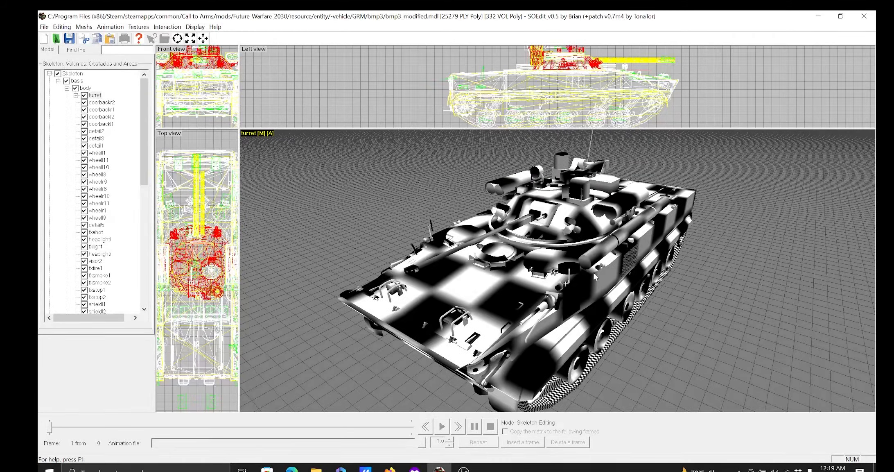
pyautogui.scroll(1, 606, 284)
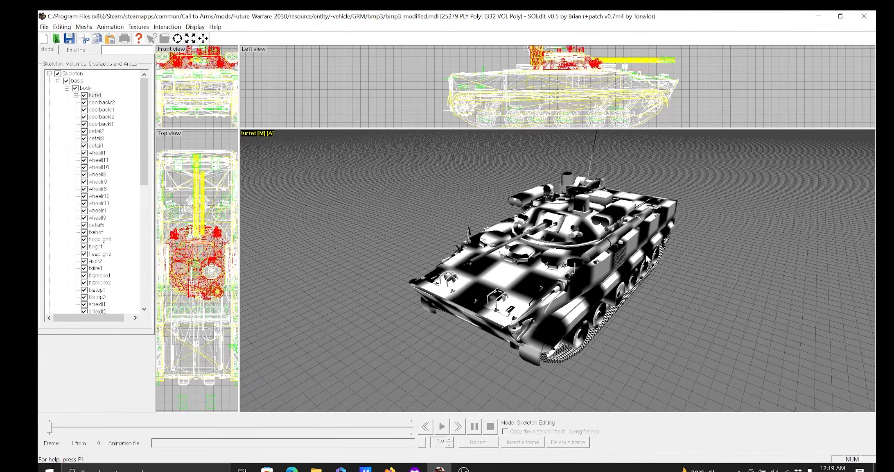
pyautogui.scroll(2, 649, 259)
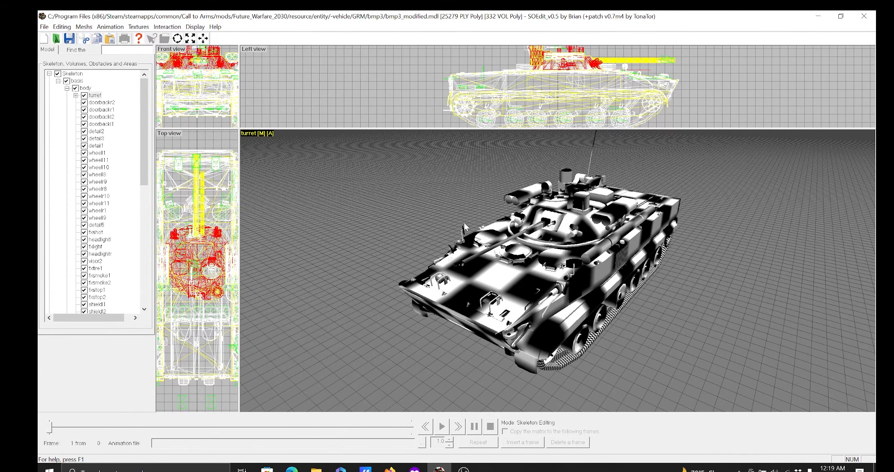
pyautogui.scroll(-5, 111, 288)
pyautogui.scroll(5, 113, 278)
pyautogui.moveTo(698, 179); pyautogui.dragTo(703, 176)
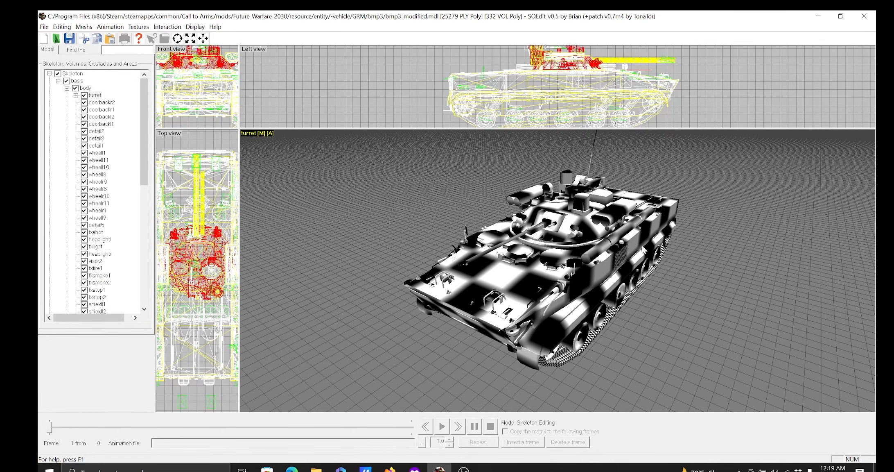
pyautogui.scroll(2, 649, 215)
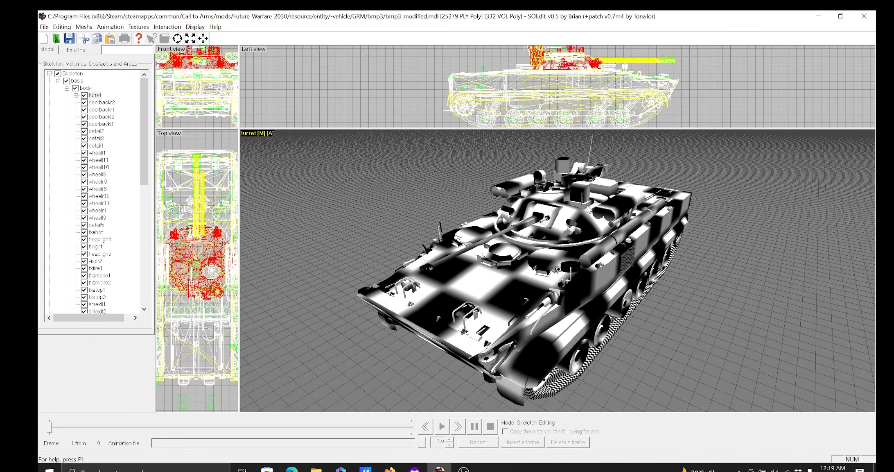
pyautogui.scroll(-2, 635, 183)
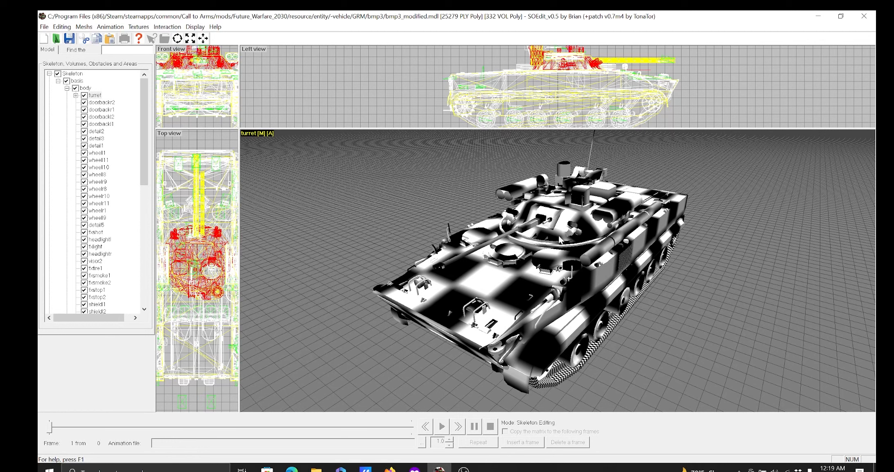
# Expand the turret bone in the skeleton tree along with its at1 chain, mgun and gun_rot branches.
pyautogui.scroll(-1, 106, 219)
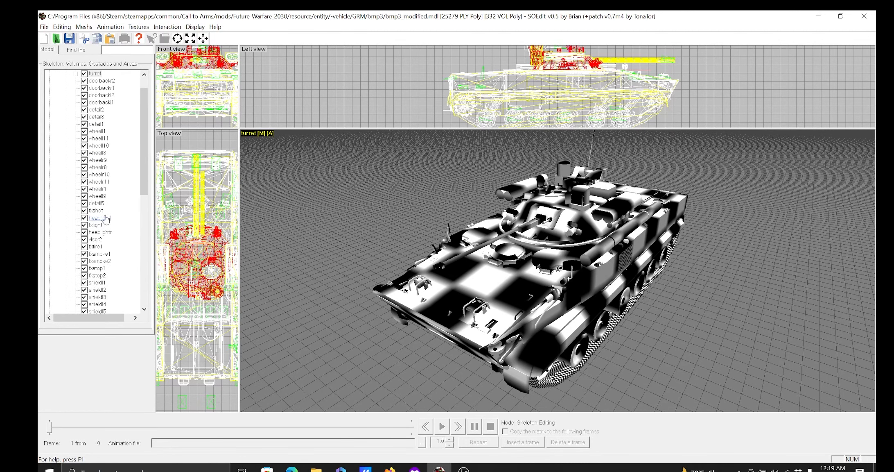
pyautogui.scroll(1, 106, 219)
pyautogui.click(76, 95)
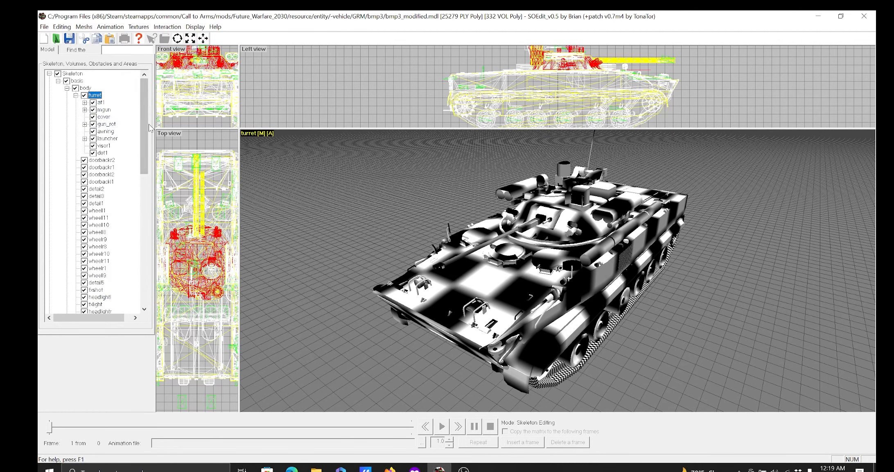
pyautogui.click(85, 102)
pyautogui.click(93, 110)
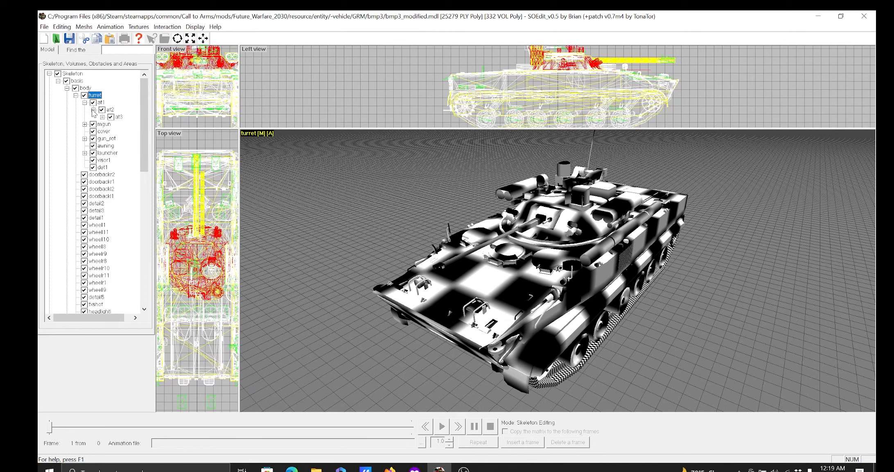
pyautogui.click(103, 117)
pyautogui.click(85, 131)
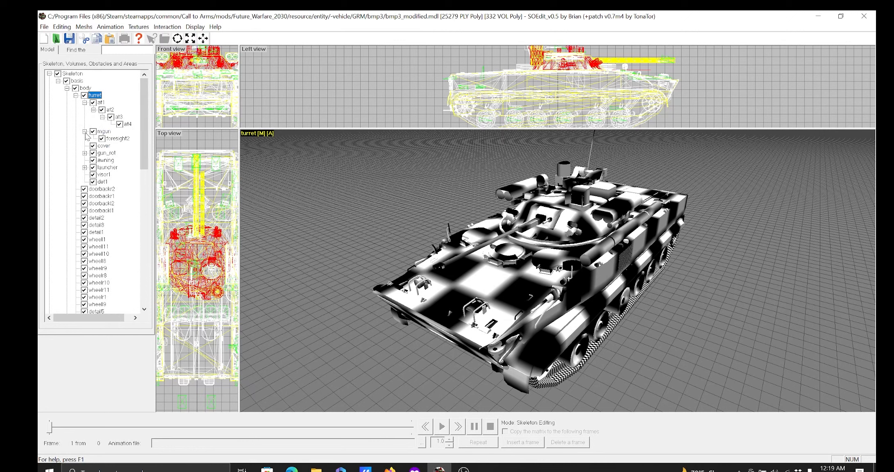
pyautogui.click(85, 153)
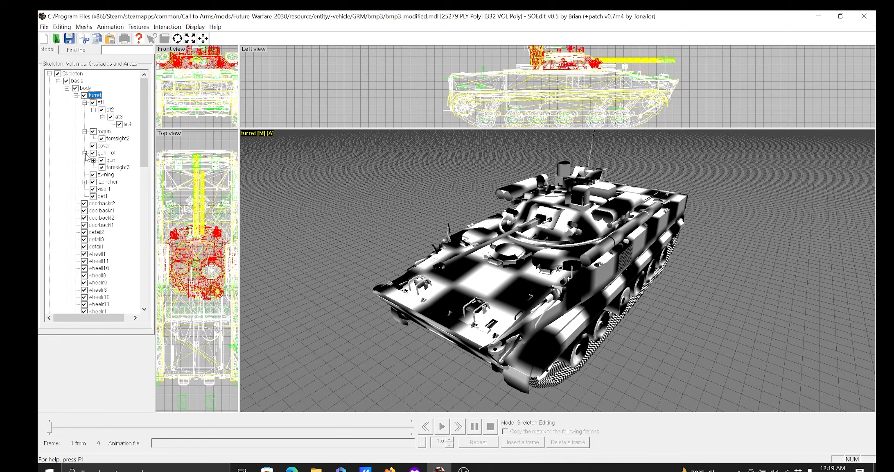
# Expand the turret's launcher branch and its shooter03, shooter02, shooter01 and shooter00 bones.
pyautogui.click(84, 181)
pyautogui.click(94, 196)
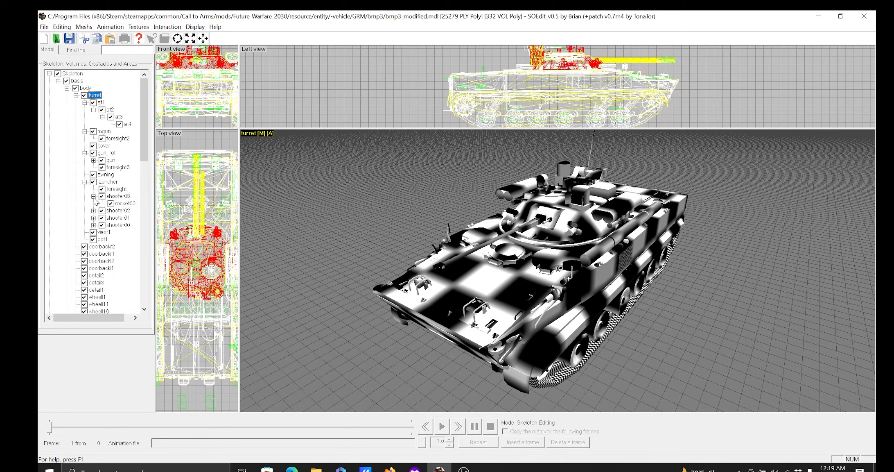
pyautogui.click(93, 211)
pyautogui.click(93, 224)
pyautogui.click(94, 239)
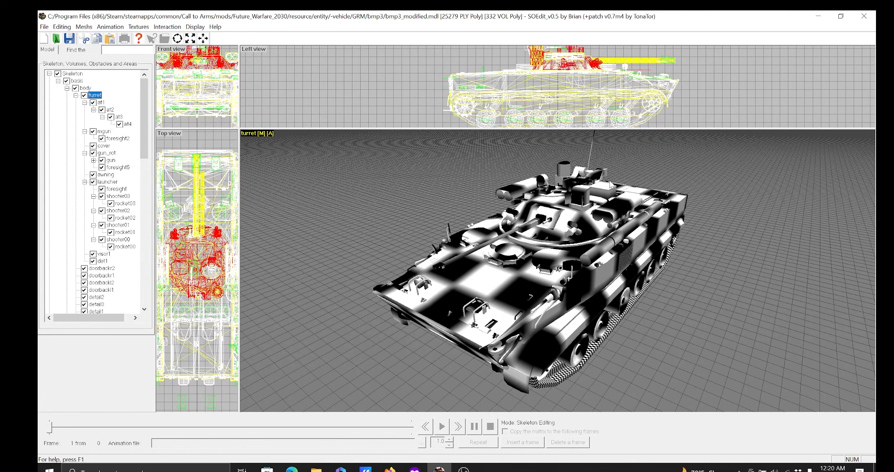
# Open the turret bone in the Bone Editor and inspect its mesh and material file in the Integrated MoW PLY Tweaker.
pyautogui.doubleClick(96, 96)
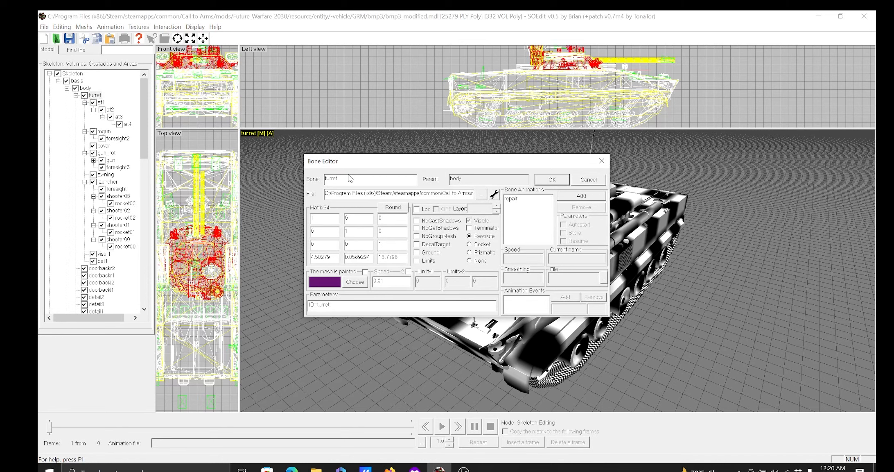
pyautogui.click(482, 194)
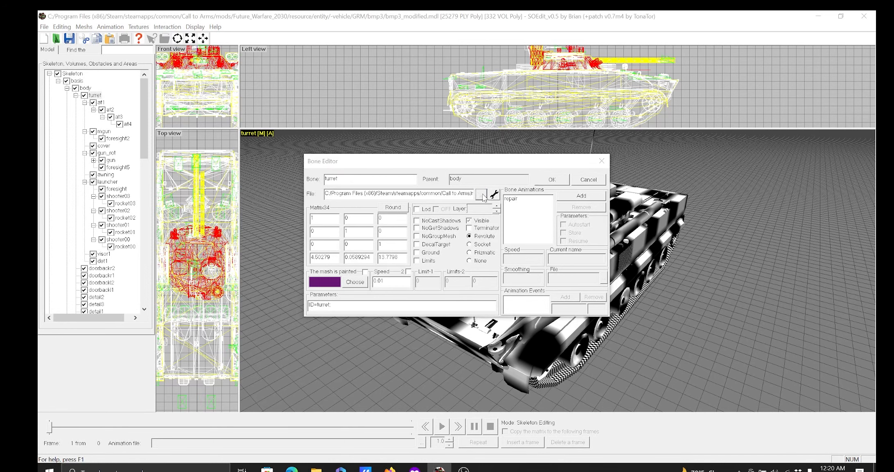
pyautogui.click(660, 320)
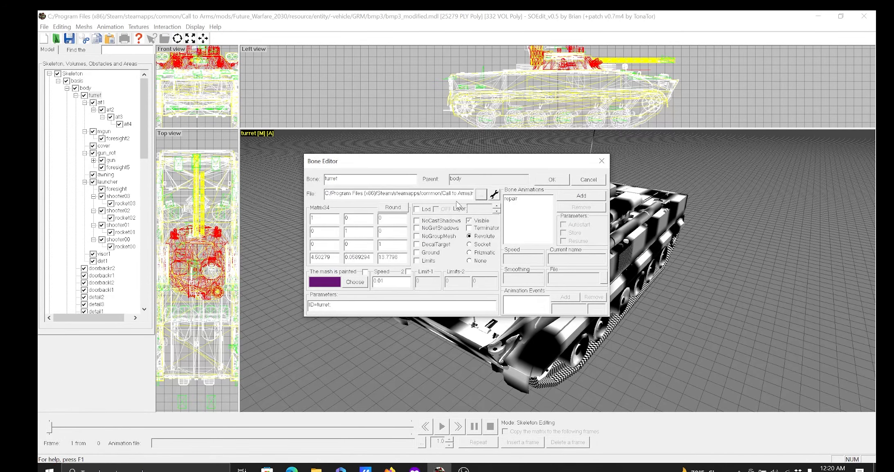
pyautogui.click(494, 195)
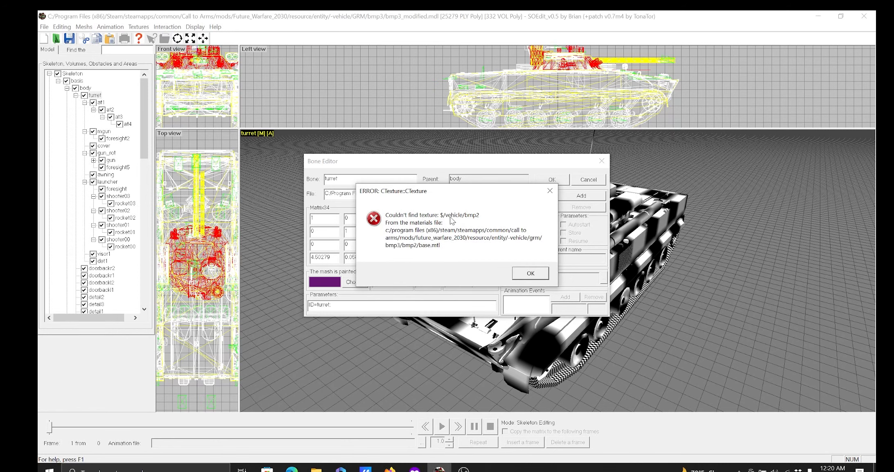
pyautogui.click(530, 274)
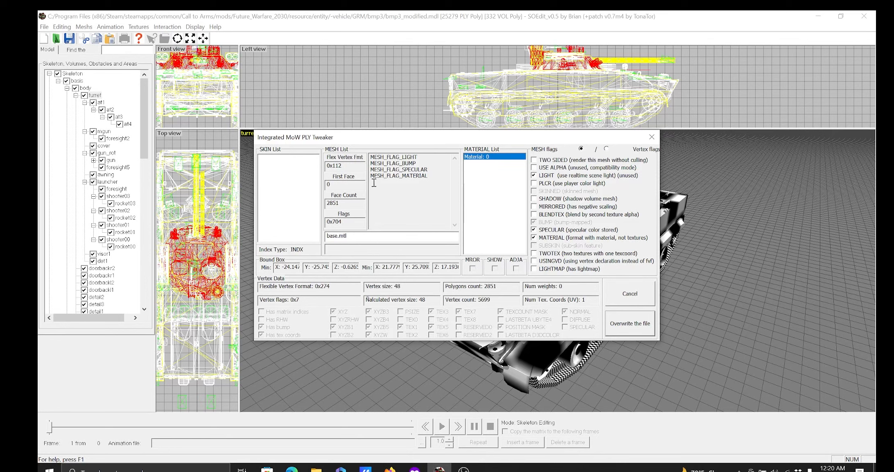
pyautogui.moveTo(287, 141); pyautogui.dragTo(307, 147)
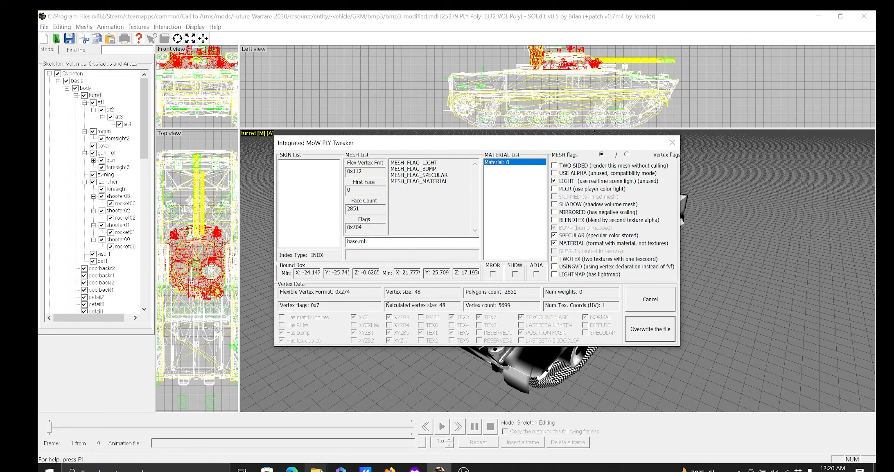
# Switch to File Explorer, open the mod's bmp3 folder and look through its files for the base material file.
pyautogui.moveTo(316, 468)
pyautogui.click(274, 431)
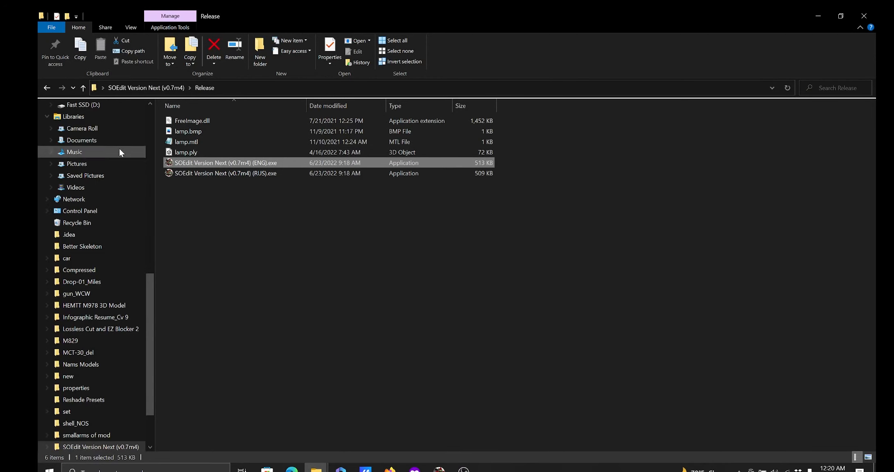
pyautogui.scroll(12, 120, 176)
pyautogui.click(99, 214)
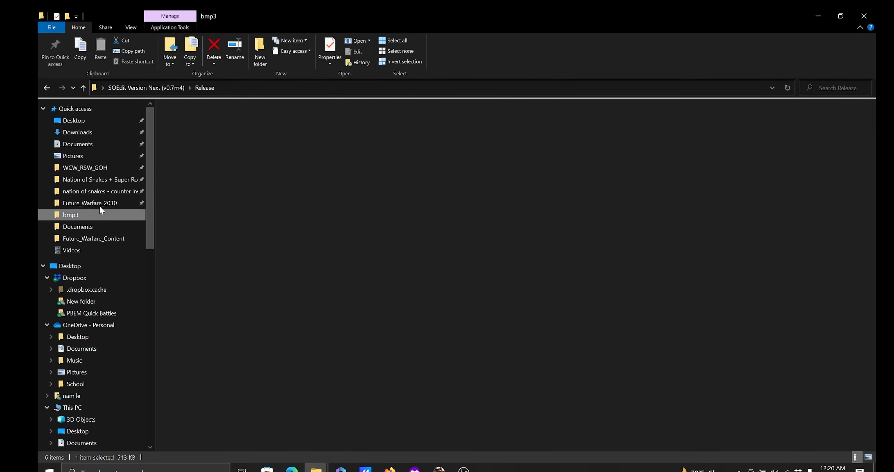
pyautogui.scroll(-5, 237, 223)
pyautogui.scroll(-15, 237, 225)
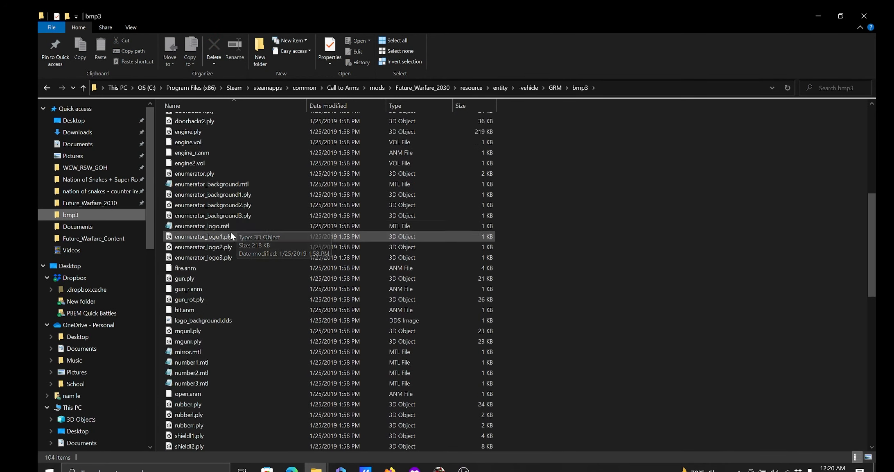
pyautogui.scroll(-6, 216, 268)
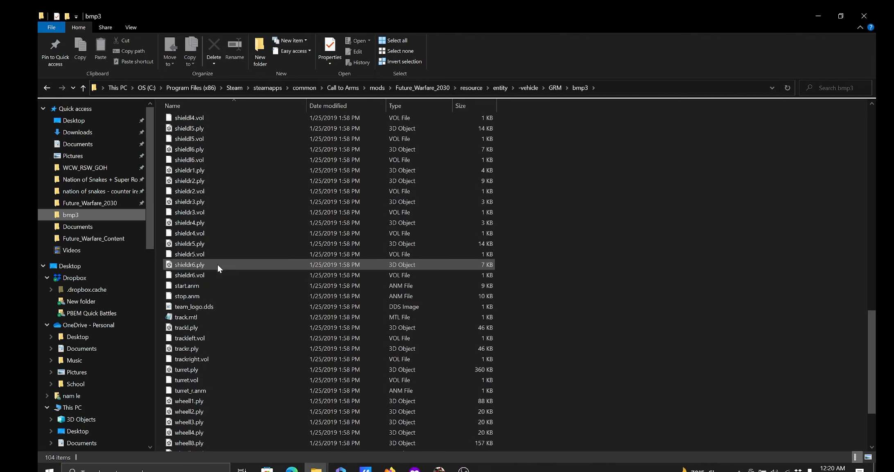
pyautogui.scroll(12, 257, 320)
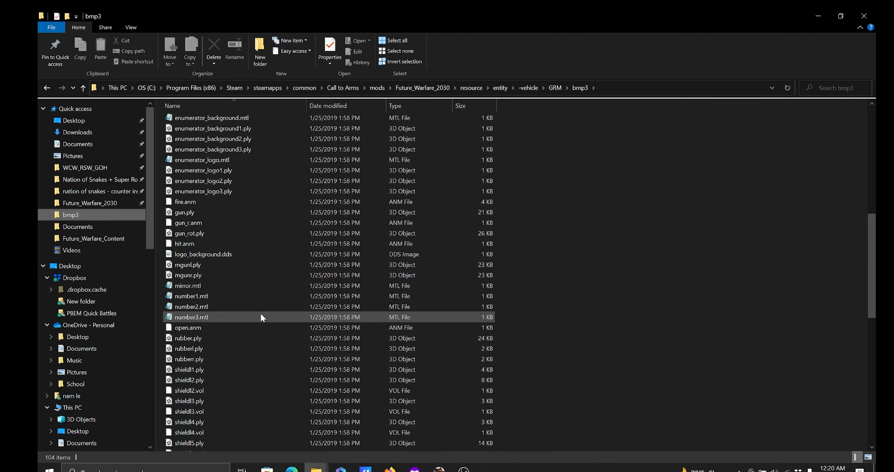
pyautogui.scroll(12, 209, 197)
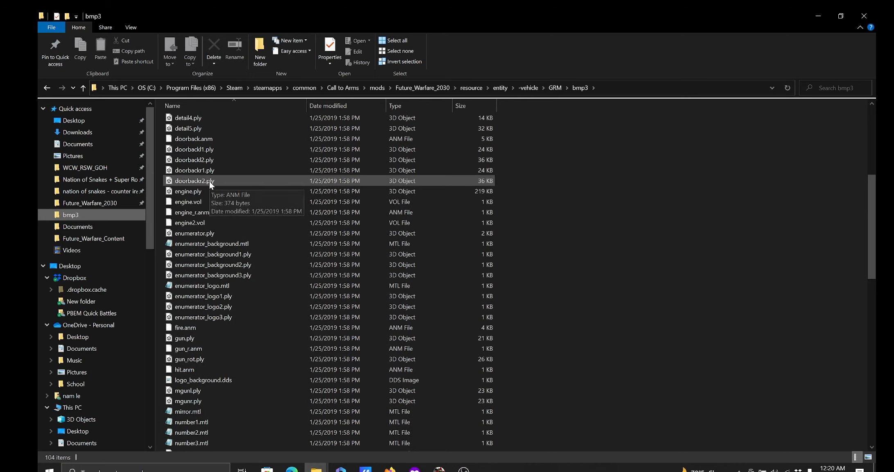
# Open base.mtl from the bmp3 folder in Notepad, read its texture references and close it.
pyautogui.doubleClick(202, 225)
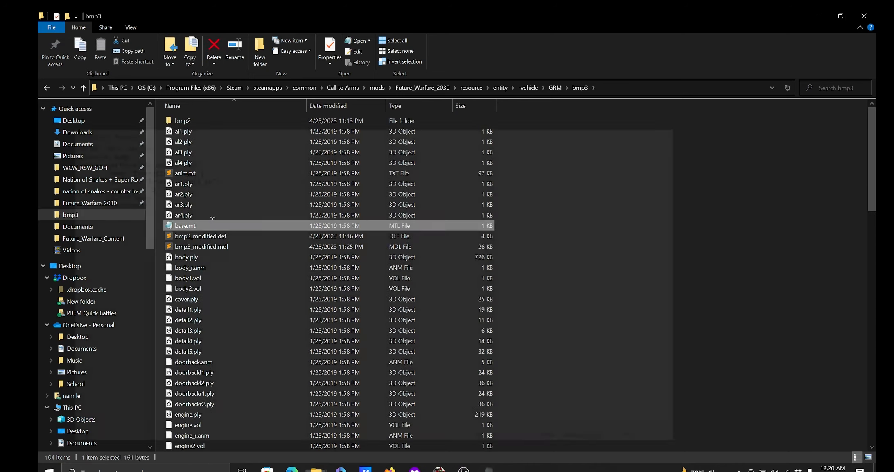
pyautogui.moveTo(129, 133); pyautogui.dragTo(311, 134)
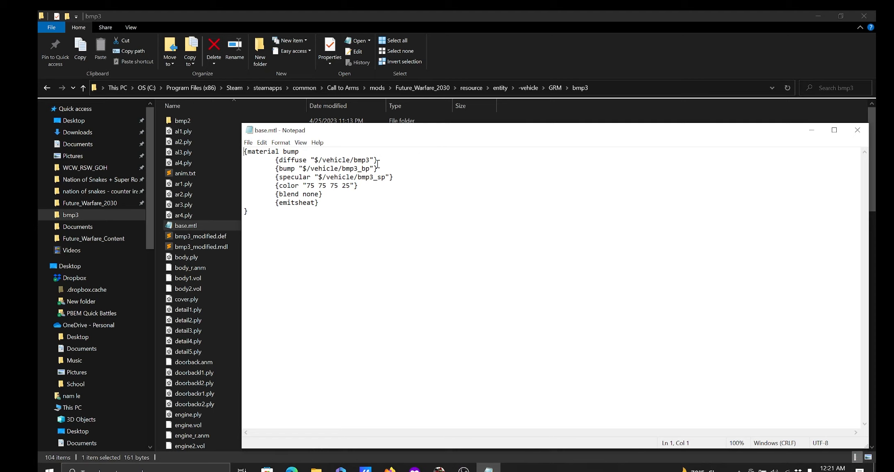
pyautogui.moveTo(413, 138); pyautogui.dragTo(268, 141)
pyautogui.click(711, 135)
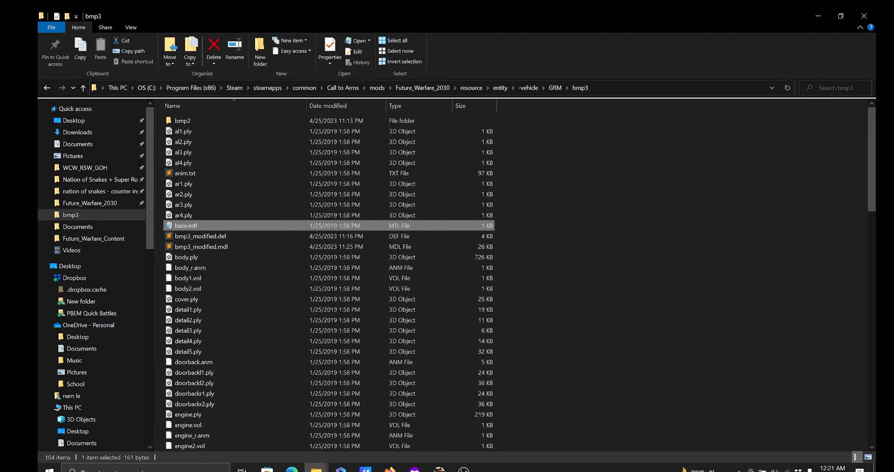
# Return to SOEdit, set the turret mesh's material file to base_bmp2.mtl and overwrite the mesh file.
pyautogui.moveTo(463, 469)
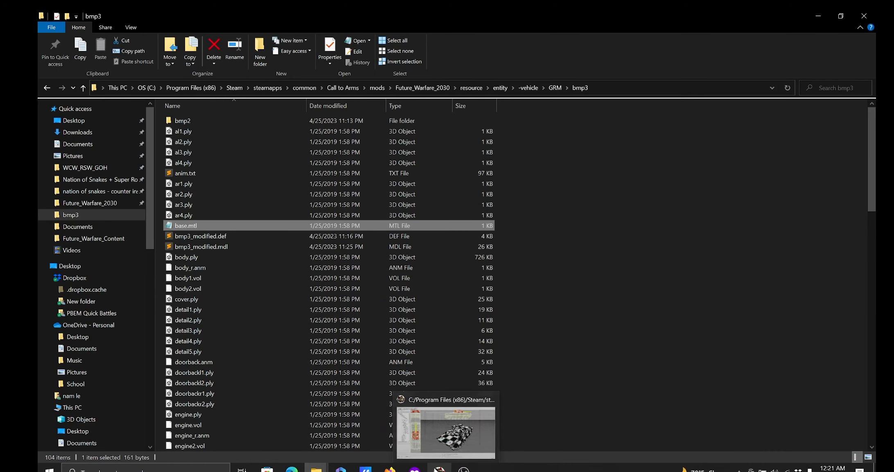
pyautogui.click(439, 469)
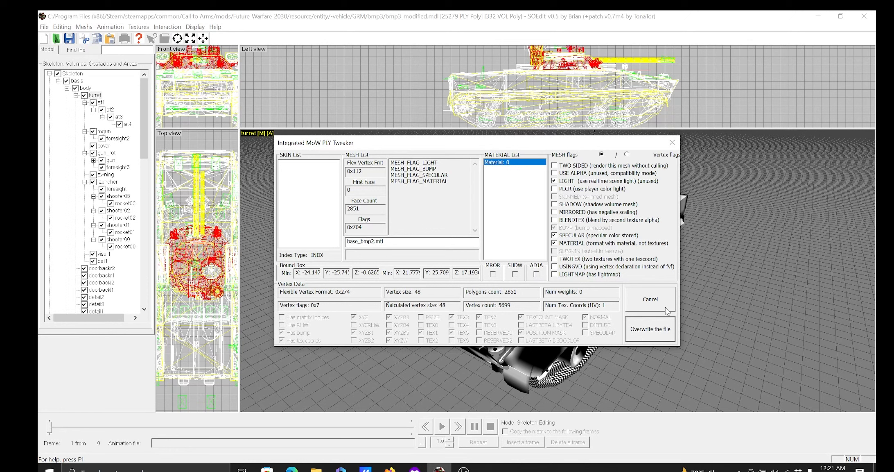
pyautogui.click(658, 337)
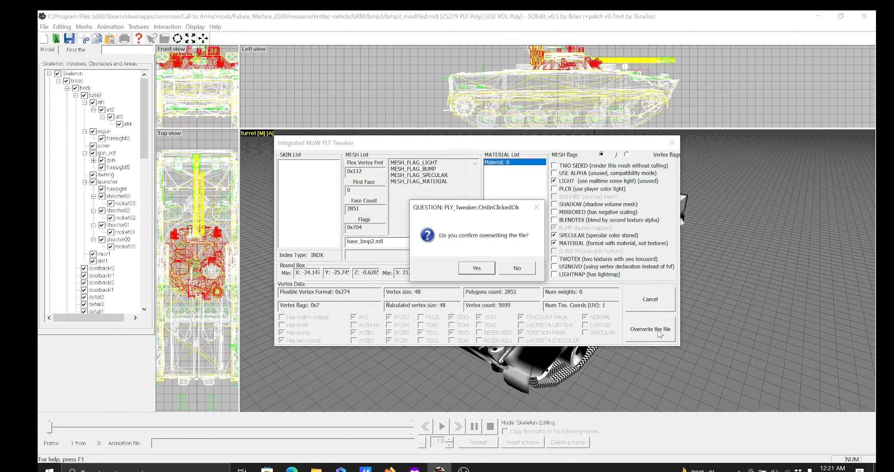
pyautogui.click(477, 269)
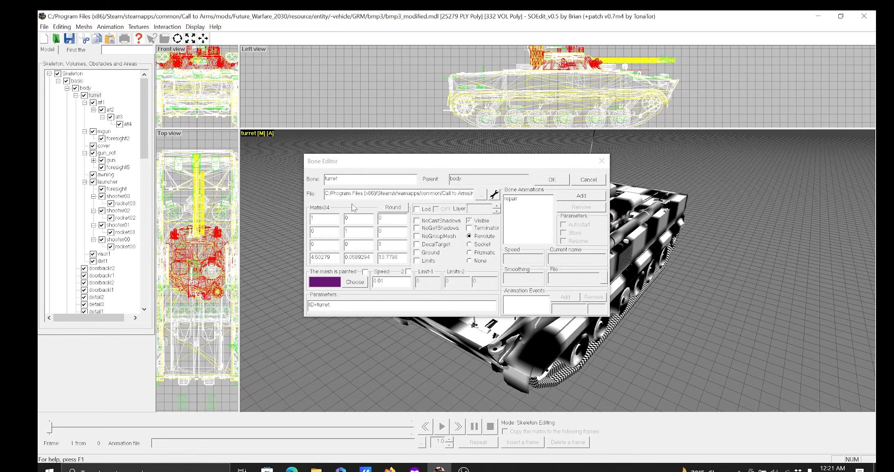
# Reopen the turret mesh in the PLY Tweaker to check its material file name, and close without overwriting.
pyautogui.click(494, 195)
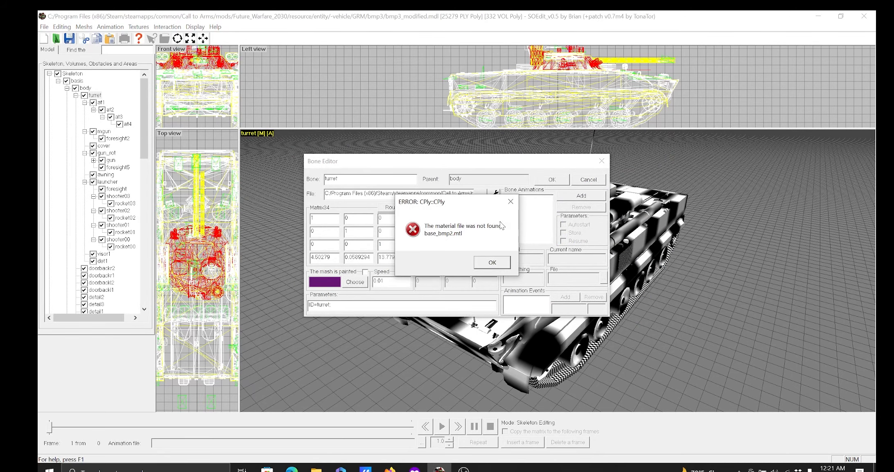
pyautogui.click(500, 258)
pyautogui.doubleClick(375, 237)
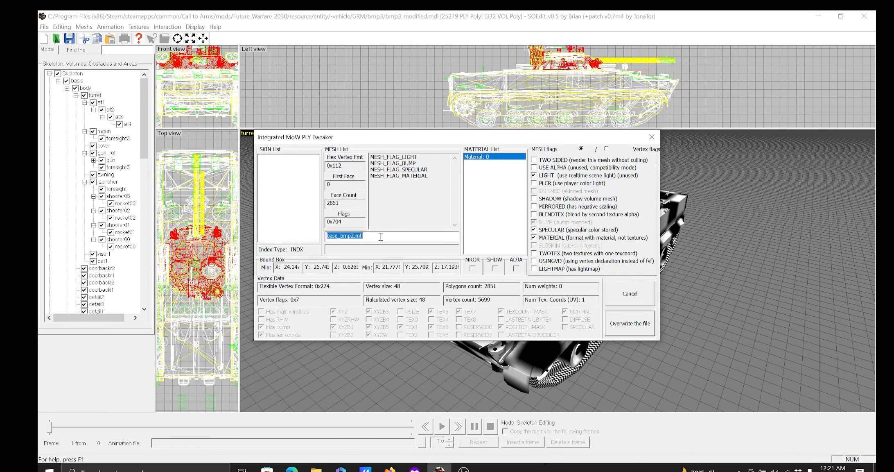
pyautogui.click(381, 237)
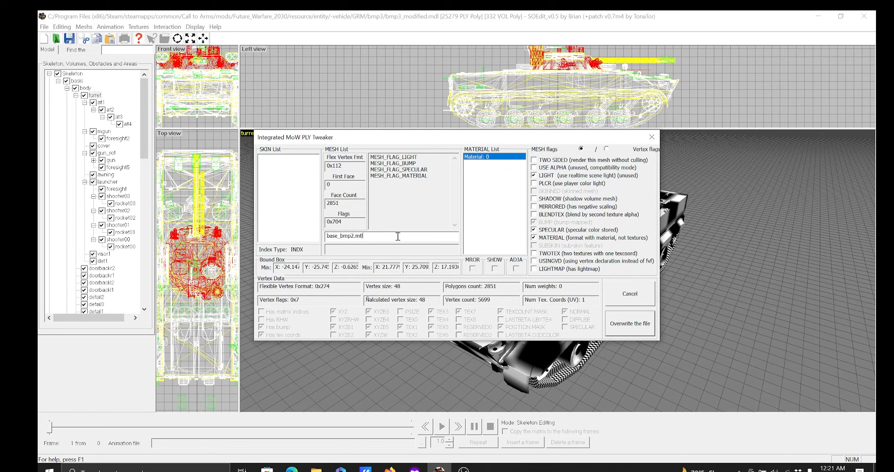
pyautogui.click(631, 294)
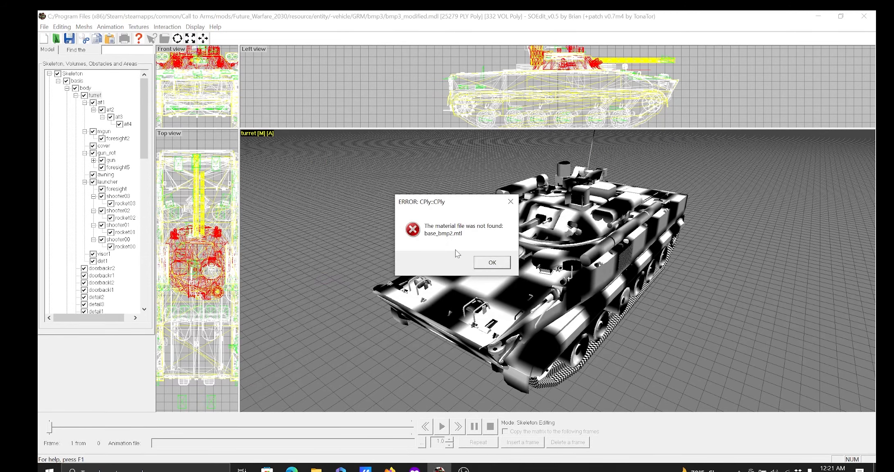
pyautogui.click(487, 263)
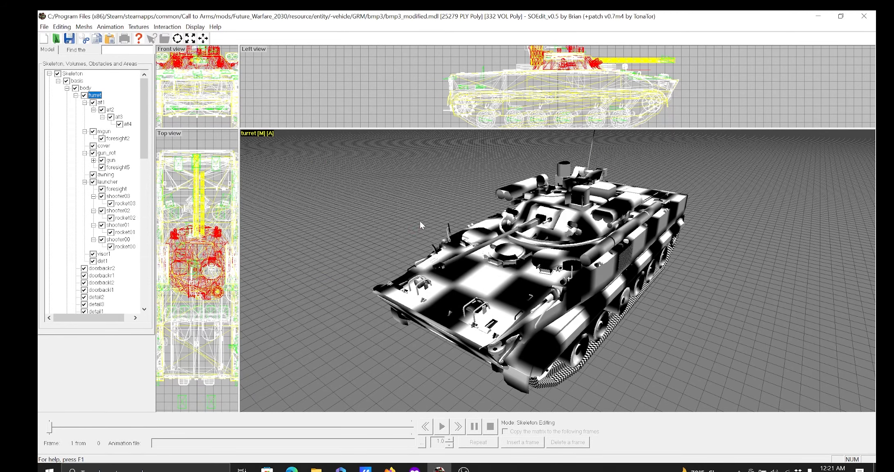
# Set the material file of the at1 bone's mesh to base_bmp2.mtl in the PLY Tweaker and overwrite the mesh file.
pyautogui.doubleClick(100, 102)
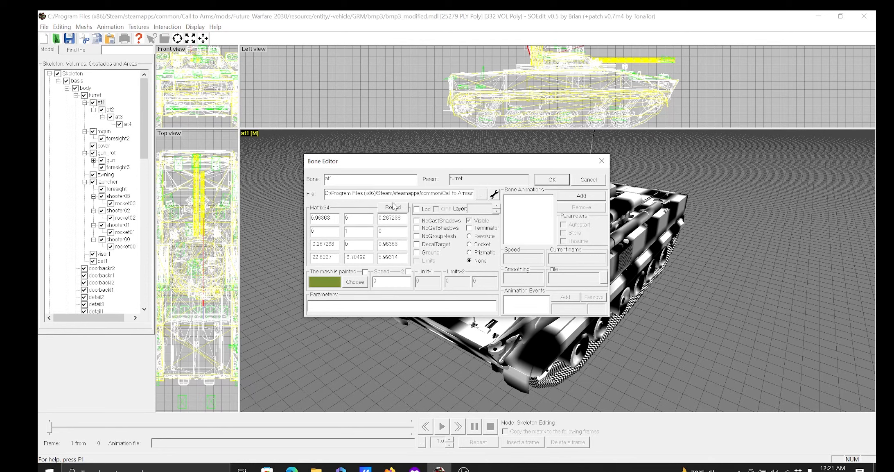
pyautogui.click(482, 197)
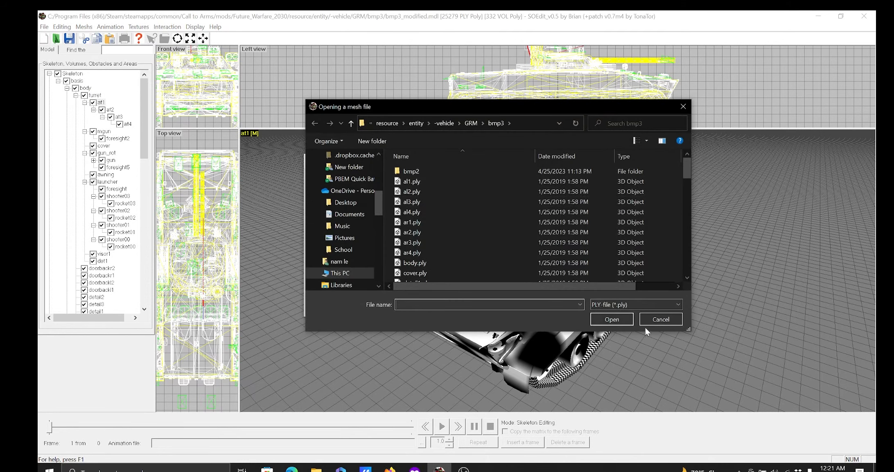
pyautogui.click(662, 318)
pyautogui.click(494, 196)
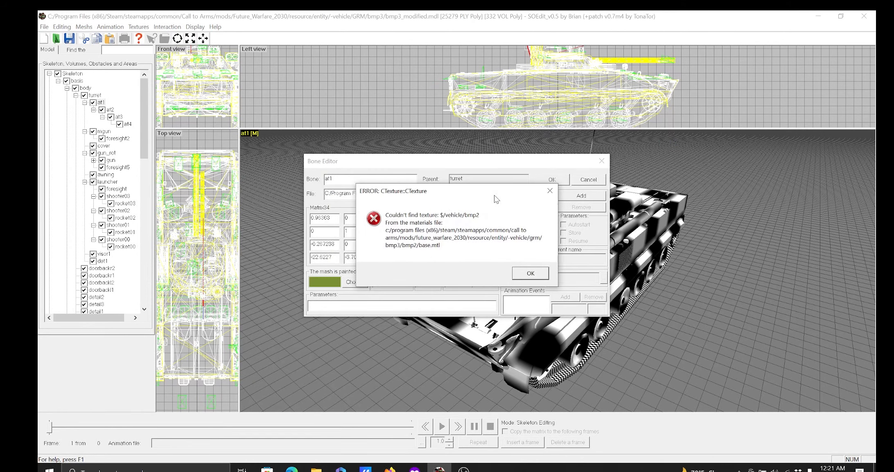
pyautogui.click(533, 274)
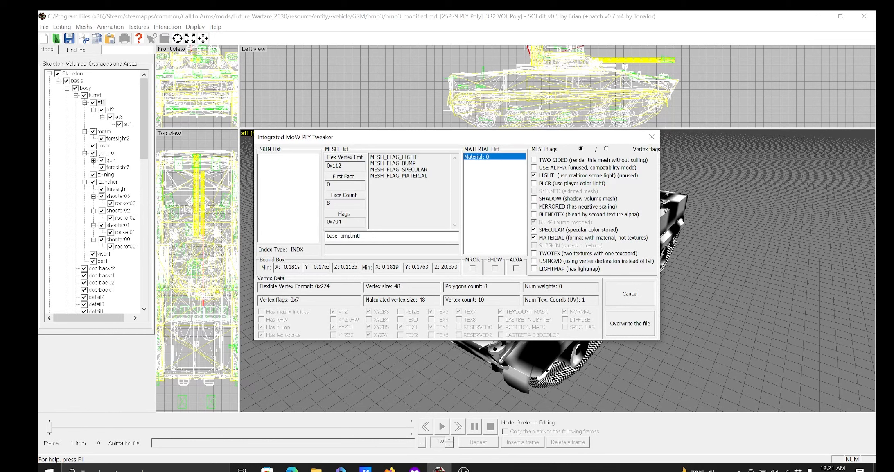
pyautogui.click(631, 323)
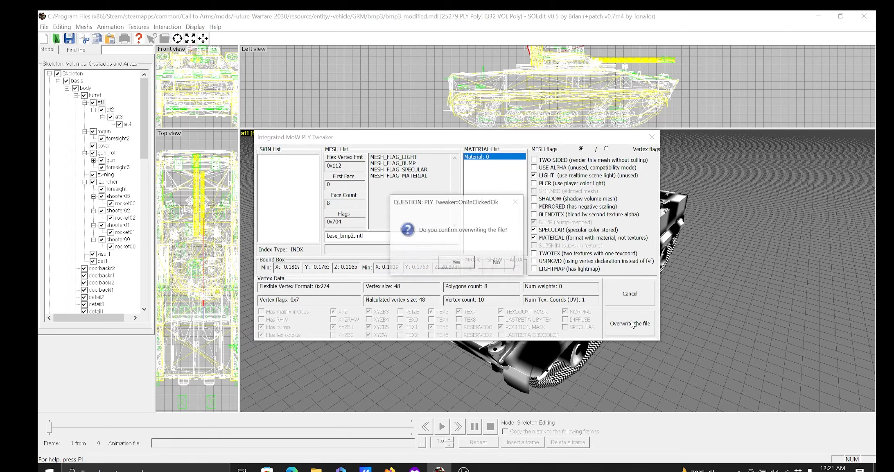
pyautogui.click(458, 266)
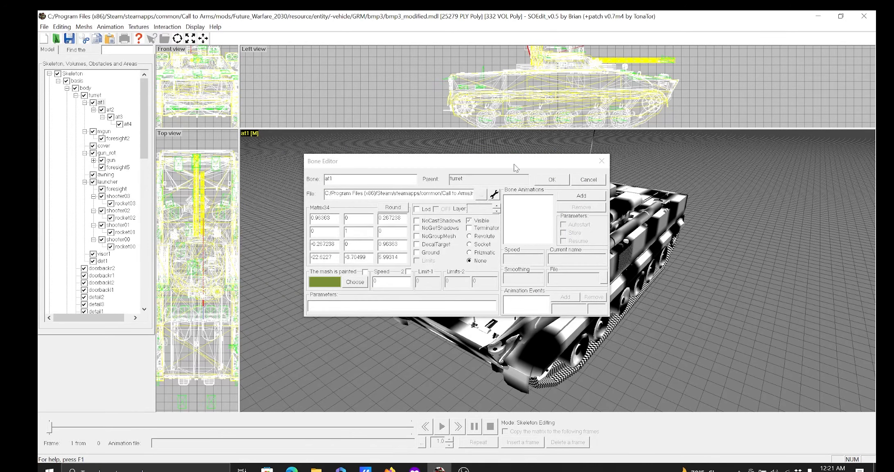
pyautogui.moveTo(429, 160); pyautogui.dragTo(441, 161)
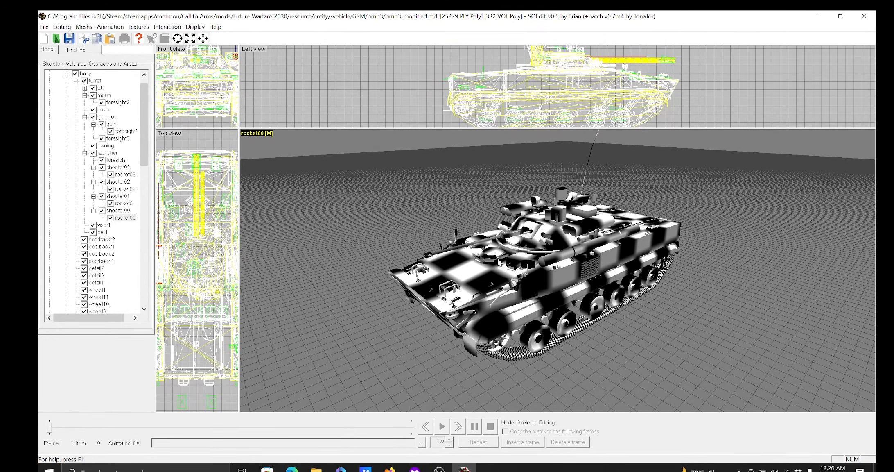
# Check the material file of the rocket00 bone's mesh in the PLY Tweaker and close it without overwriting.
pyautogui.doubleClick(129, 219)
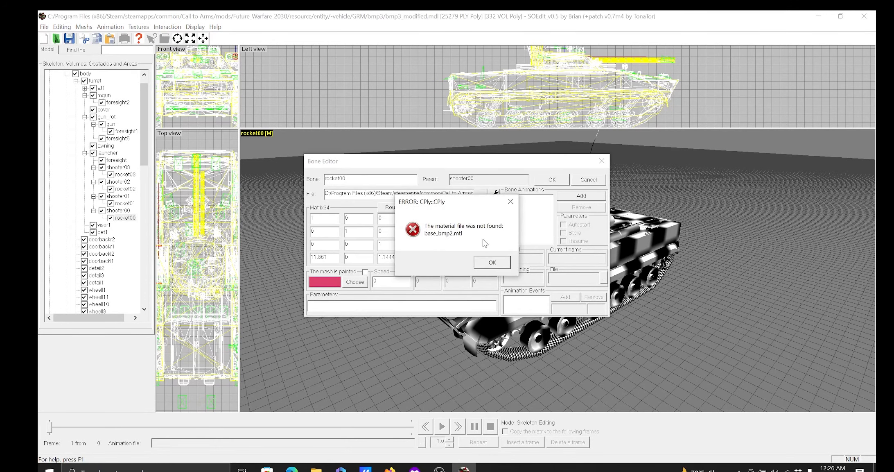
pyautogui.click(492, 262)
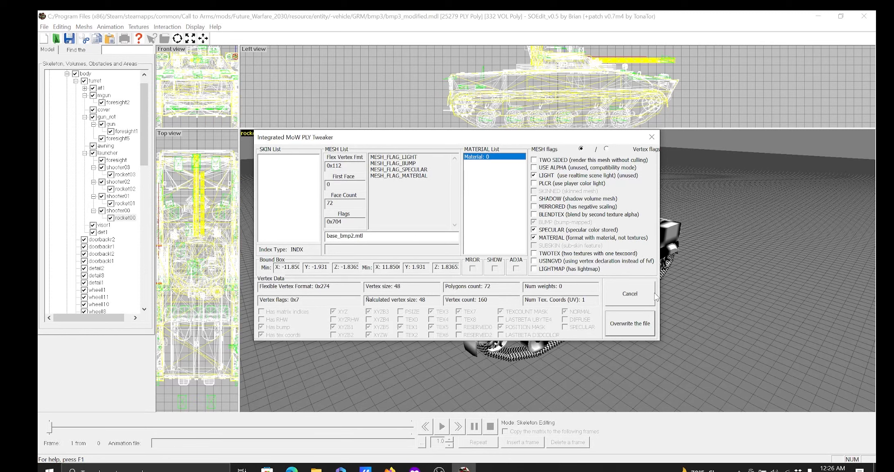
pyautogui.click(634, 322)
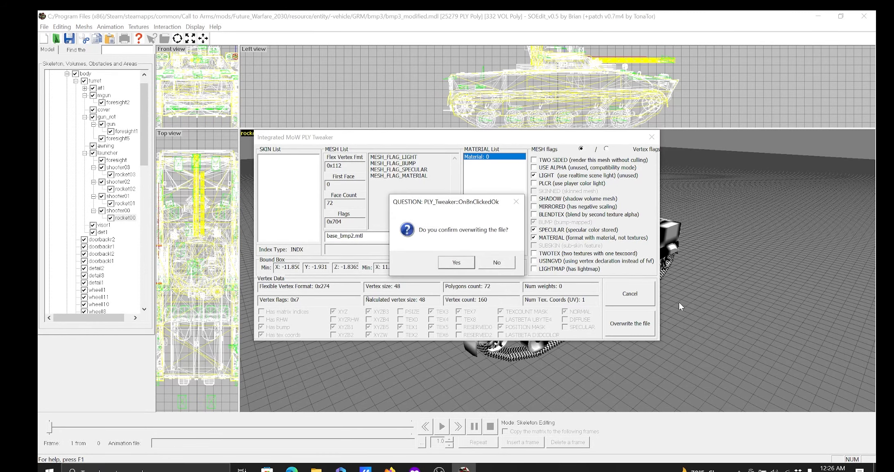
pyautogui.click(511, 264)
pyautogui.click(636, 294)
pyautogui.click(606, 160)
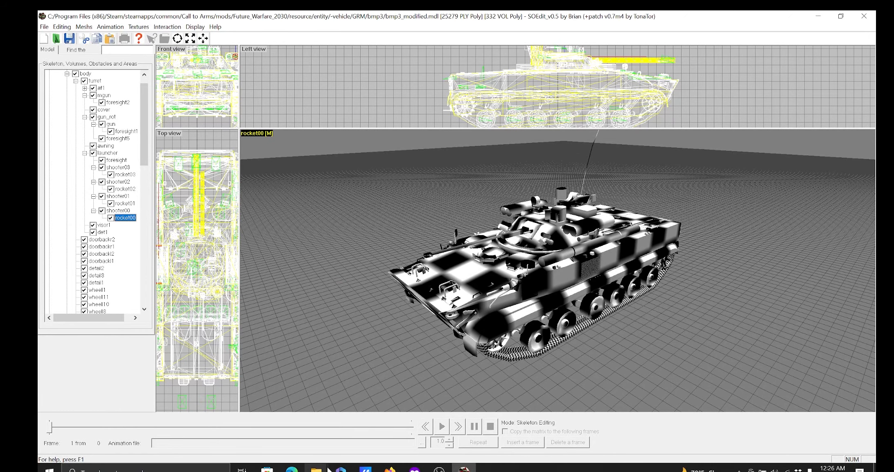
# Switch to File Explorer, look through the bmp3 folder and open its bmp2 subfolder.
pyautogui.moveTo(324, 468)
pyautogui.click(351, 437)
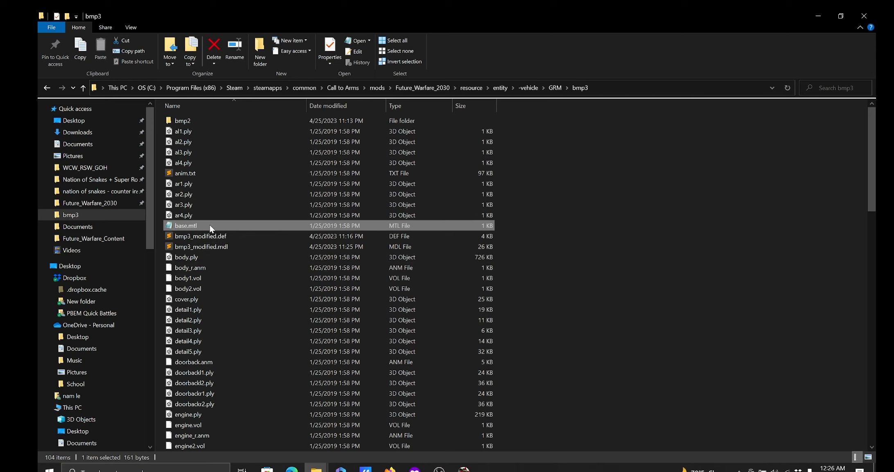
pyautogui.scroll(-18, 268, 213)
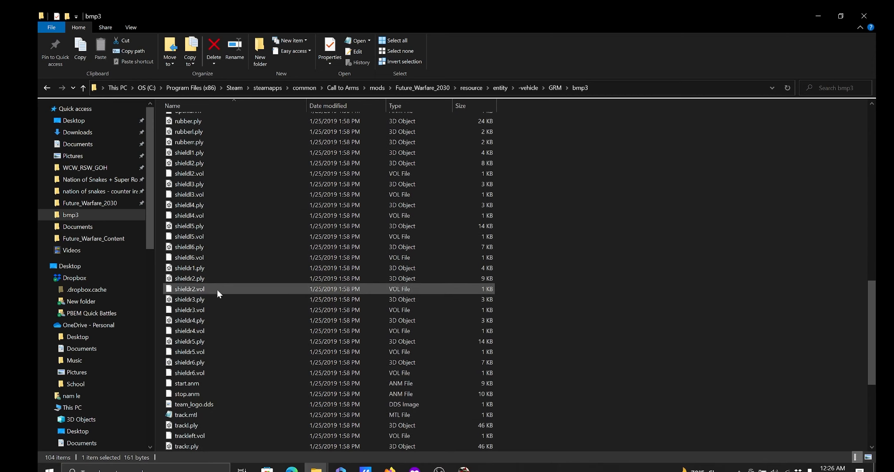
pyautogui.scroll(18, 217, 293)
pyautogui.click(228, 121)
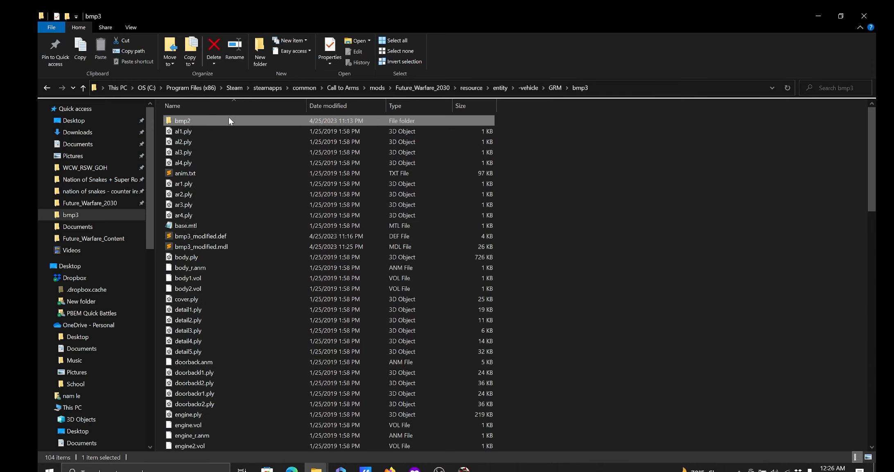
pyautogui.doubleClick(229, 120)
pyautogui.scroll(-20, 404, 201)
pyautogui.scroll(15, 410, 258)
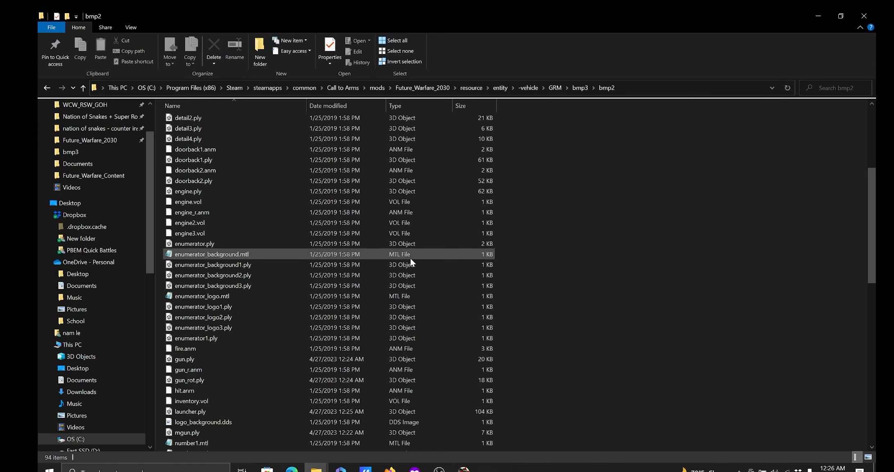
pyautogui.scroll(6, 410, 258)
pyautogui.rightClick(235, 173)
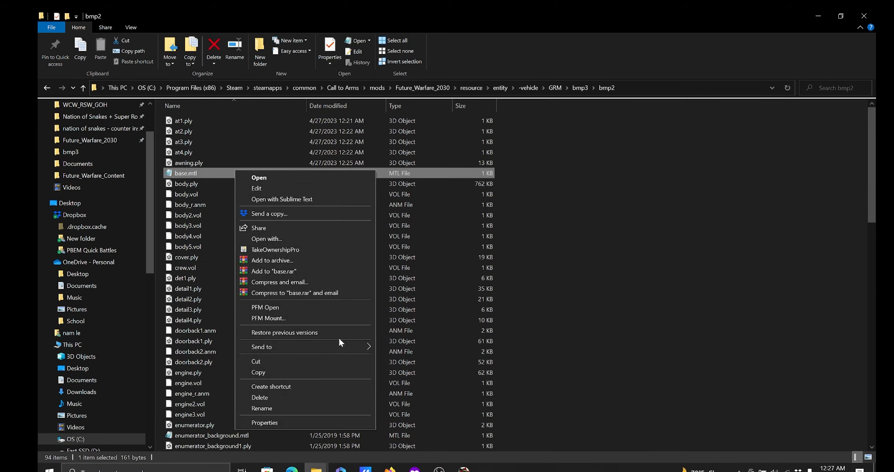
pyautogui.click(259, 372)
pyautogui.click(580, 87)
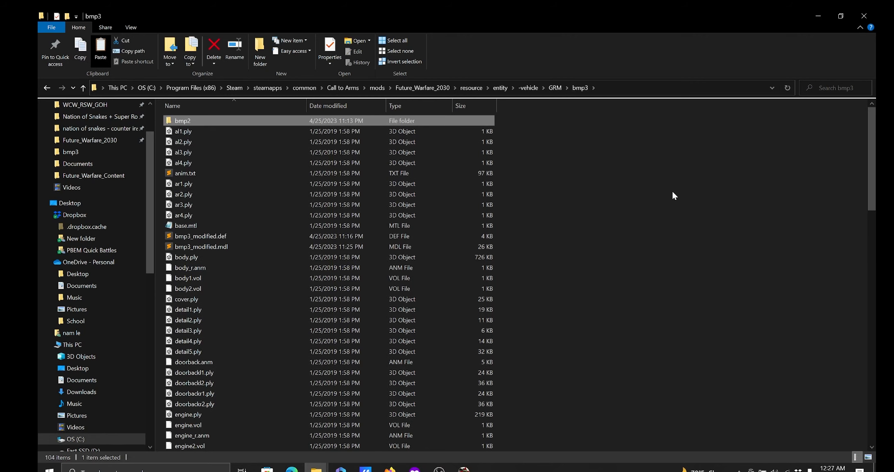
pyautogui.rightClick(674, 196)
pyautogui.click(710, 275)
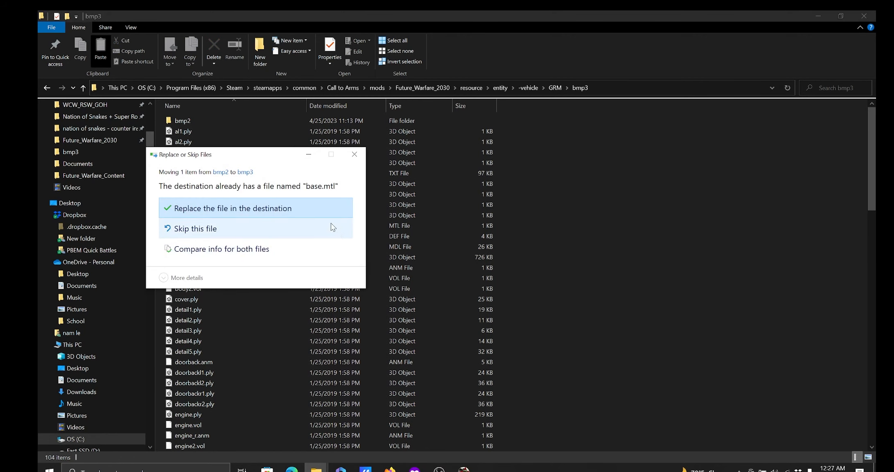
pyautogui.click(288, 228)
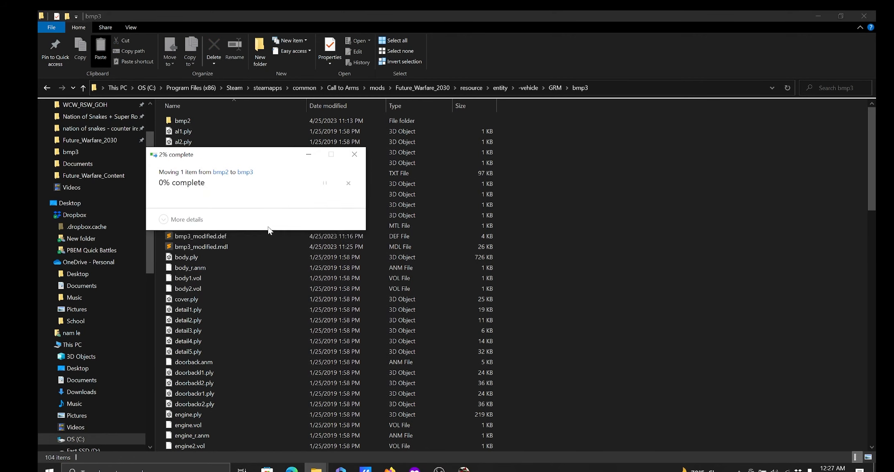
# Open the bmp2 subfolder and rename its base.mtl file as base_bmp2.mtl.
pyautogui.doubleClick(211, 120)
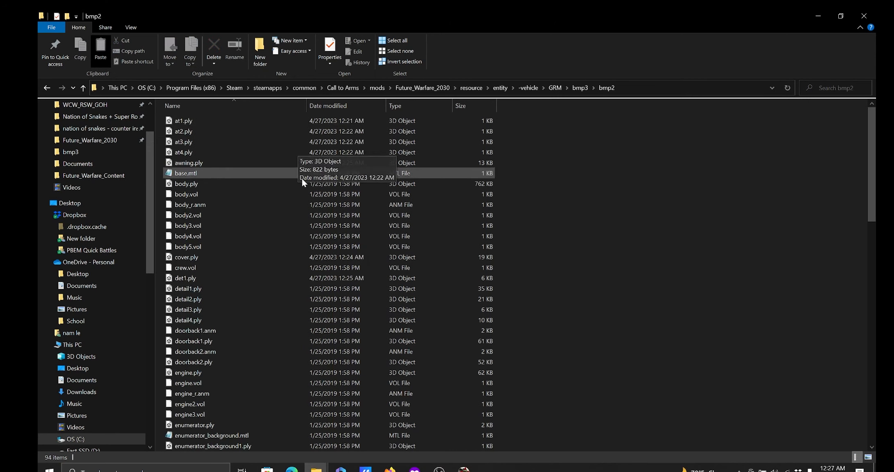
pyautogui.scroll(-1, 246, 172)
pyautogui.rightClick(220, 142)
pyautogui.click(319, 382)
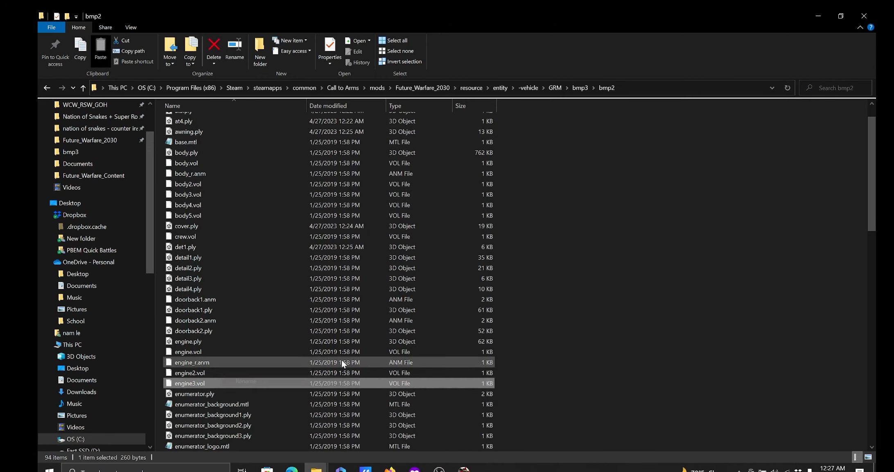
pyautogui.rightClick(224, 141)
pyautogui.click(282, 379)
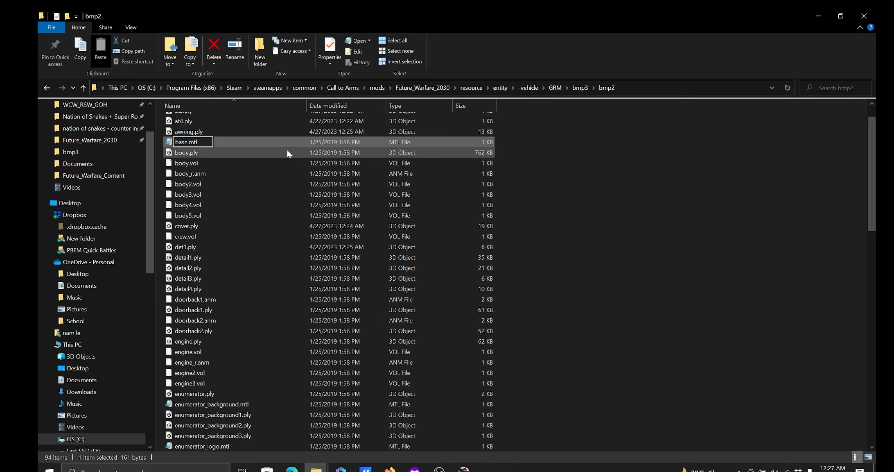
pyautogui.write('_bmp2')
pyautogui.click(641, 177)
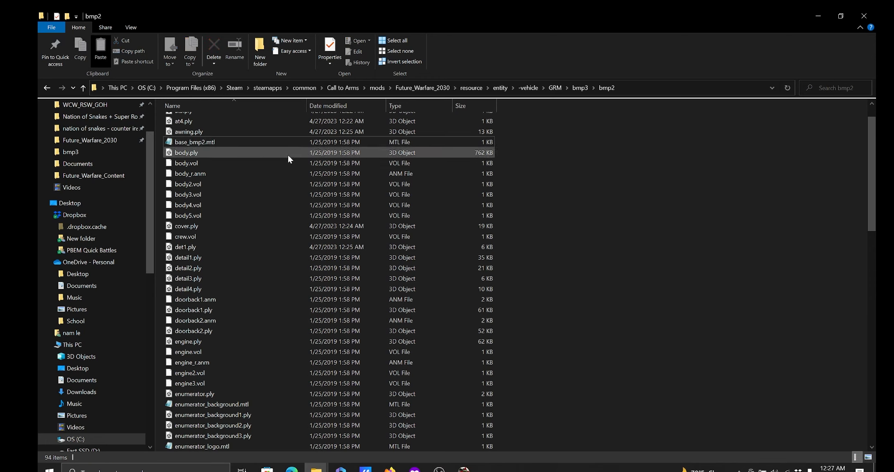
# Move base_bmp2.mtl from the bmp2 subfolder into the parent bmp3 folder.
pyautogui.rightClick(265, 145)
pyautogui.click(329, 339)
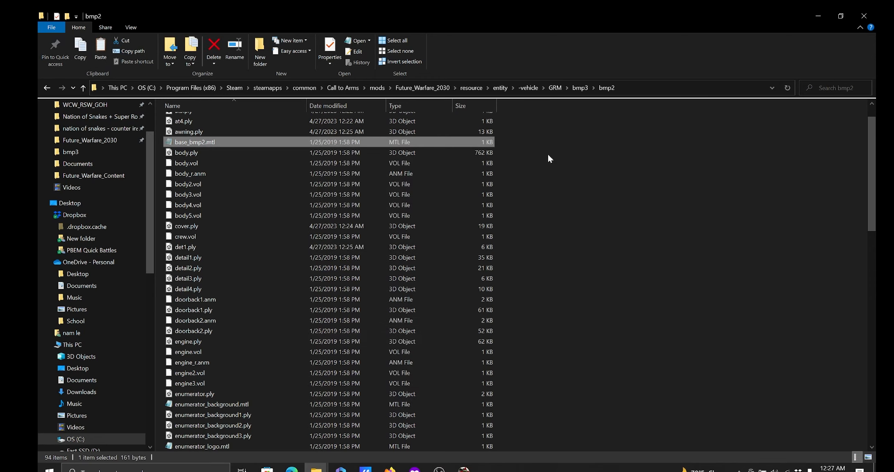
pyautogui.click(578, 88)
pyautogui.rightClick(650, 181)
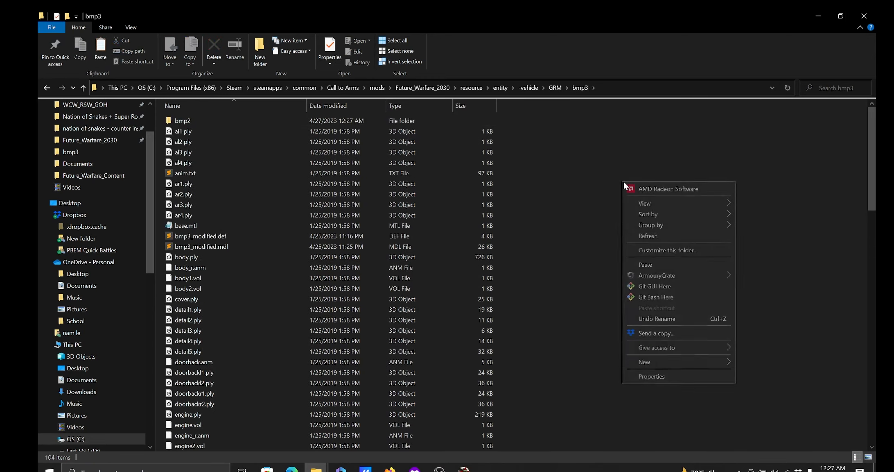
pyautogui.click(655, 265)
pyautogui.click(619, 225)
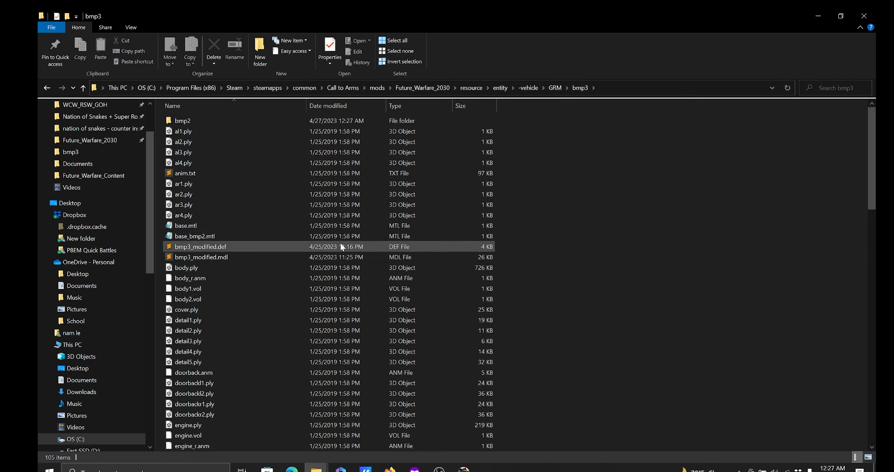
# Go to the entity folder in the base Call to Arms resource folder and open the entity.pak archive.
pyautogui.scroll(2, 132, 219)
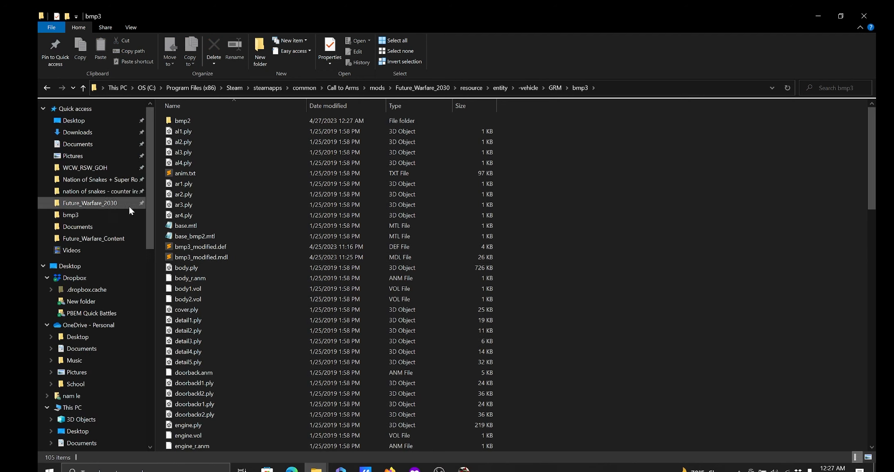
pyautogui.click(116, 203)
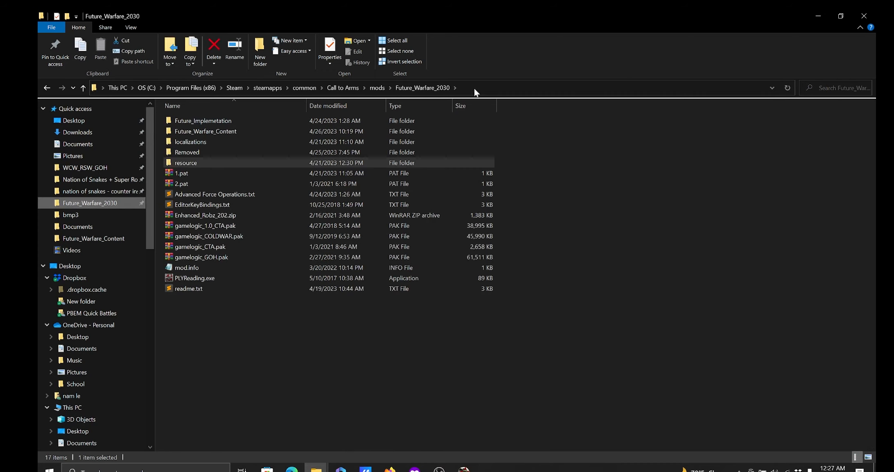
pyautogui.click(349, 87)
pyautogui.doubleClick(213, 151)
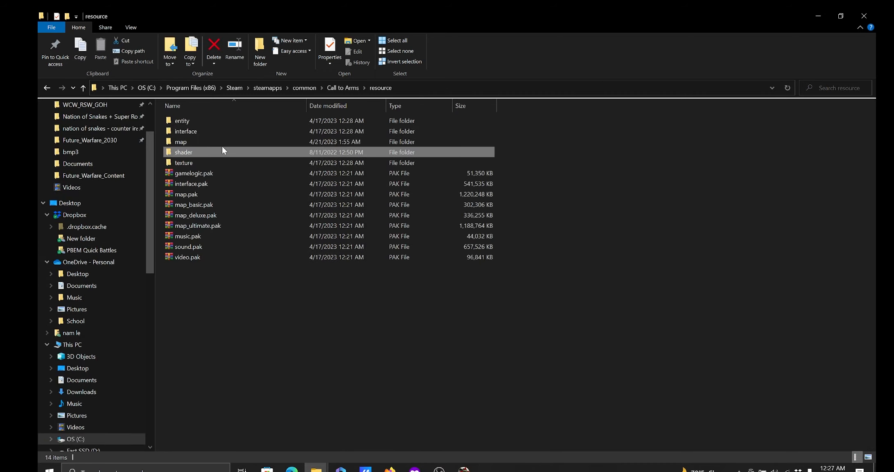
pyautogui.doubleClick(225, 120)
pyautogui.doubleClick(229, 130)
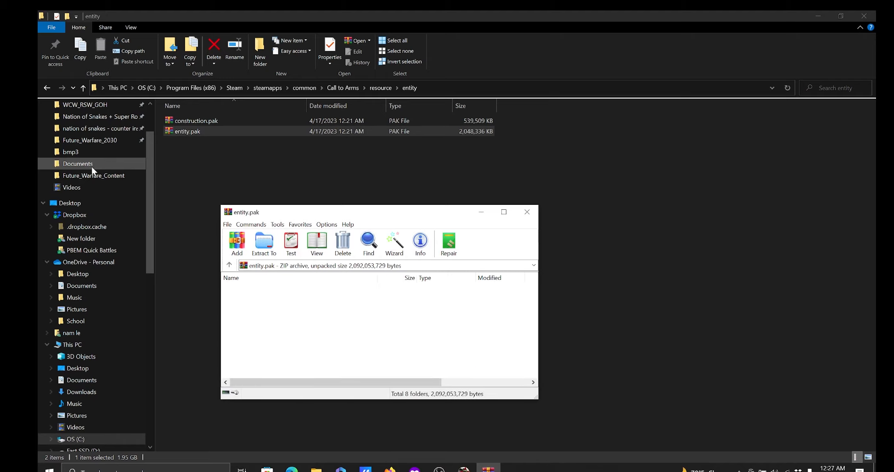
# Return to the bmp3 folder and arrange its window side by side with the entity.pak archive window.
pyautogui.click(88, 155)
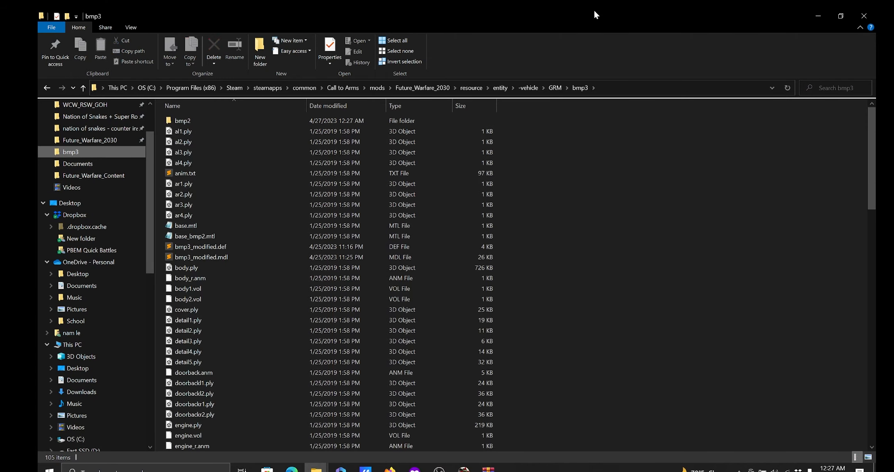
pyautogui.moveTo(593, 10); pyautogui.dragTo(1, 274)
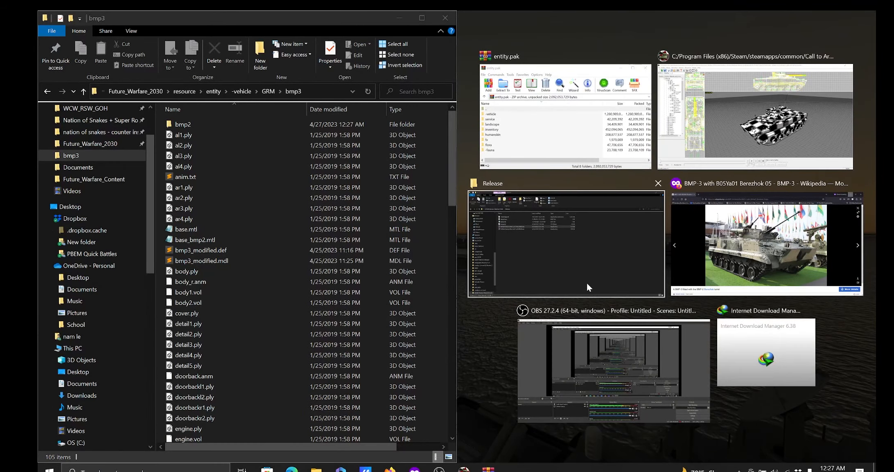
pyautogui.click(633, 142)
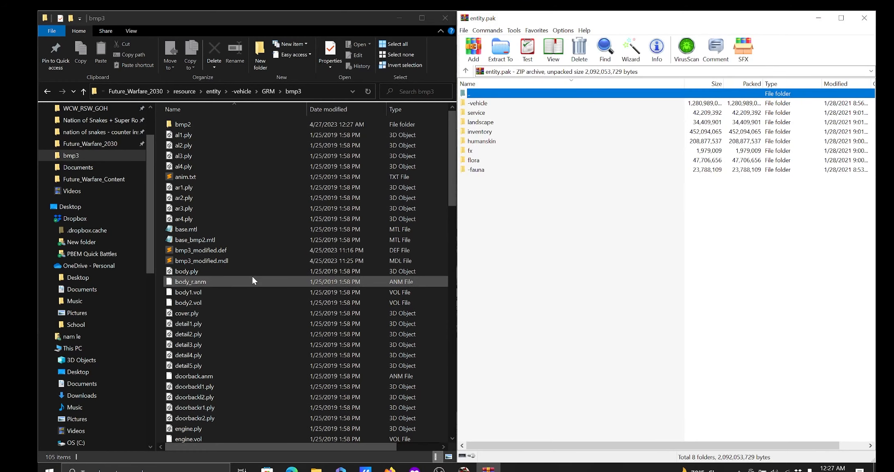
# Open bmp3_modified.mdl in Sublime Text from the bmp3 folder and minimize the editor window.
pyautogui.doubleClick(239, 259)
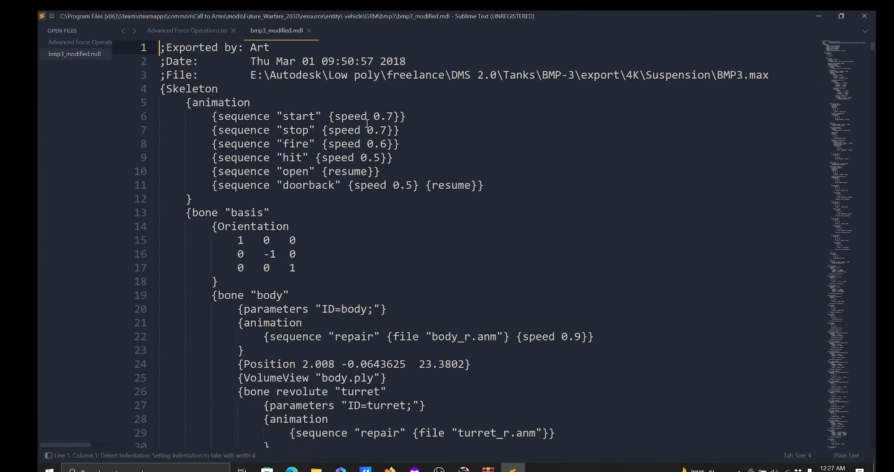
pyautogui.moveTo(292, 17); pyautogui.dragTo(242, 126)
pyautogui.click(357, 128)
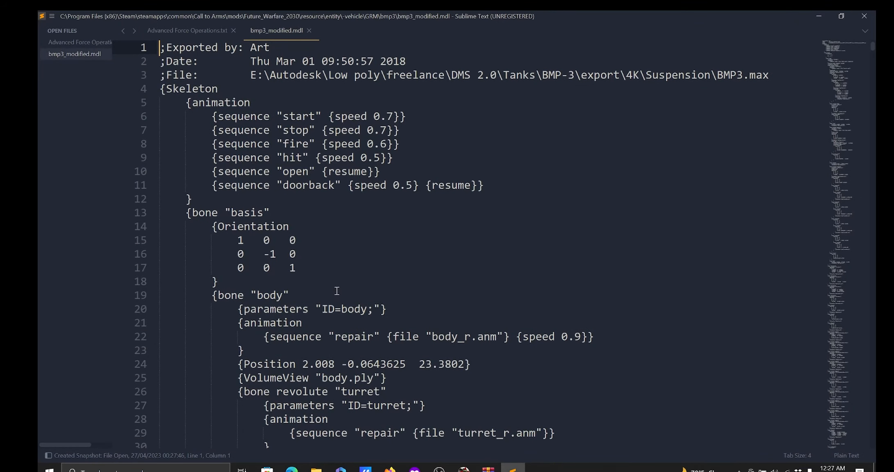
pyautogui.click(821, 16)
# Switch to the entity.pak archive, open -vehicle\grm\bmp2 and look through the files of the original BMP-2.
pyautogui.doubleClick(474, 106)
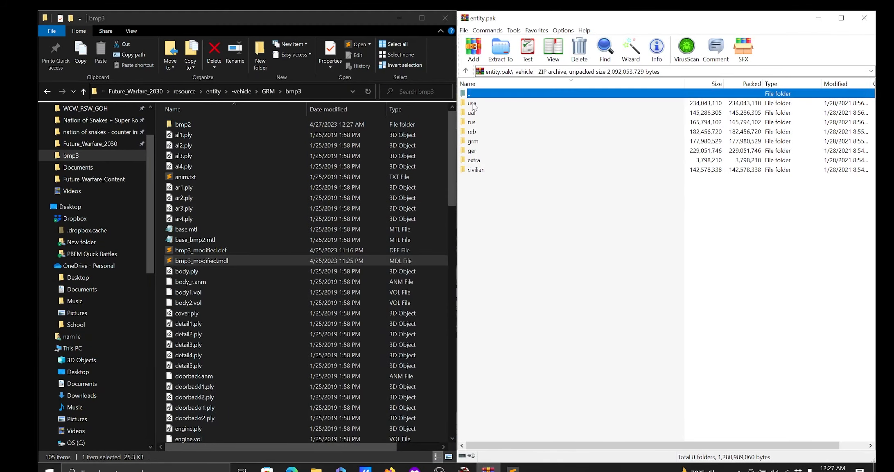
pyautogui.doubleClick(473, 141)
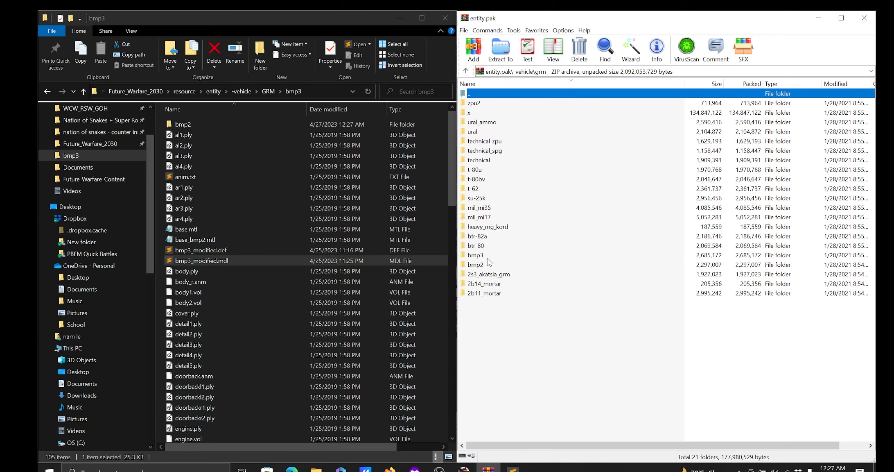
pyautogui.doubleClick(475, 264)
pyautogui.scroll(-15, 484, 274)
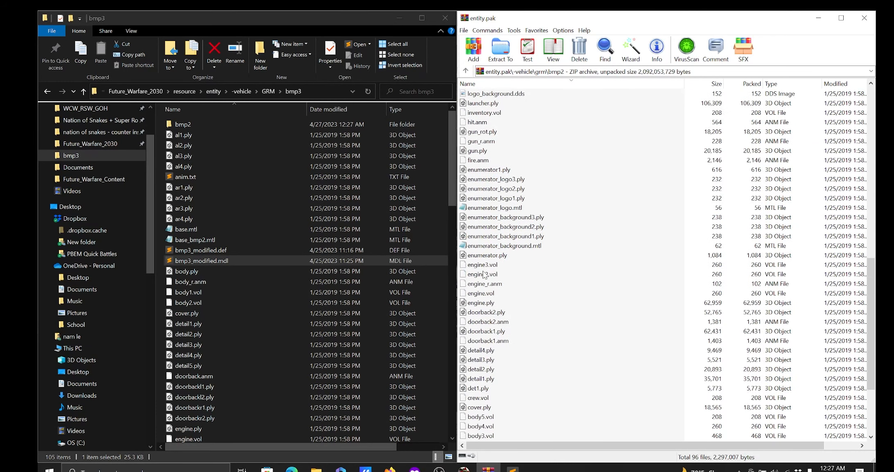
pyautogui.scroll(-4, 485, 274)
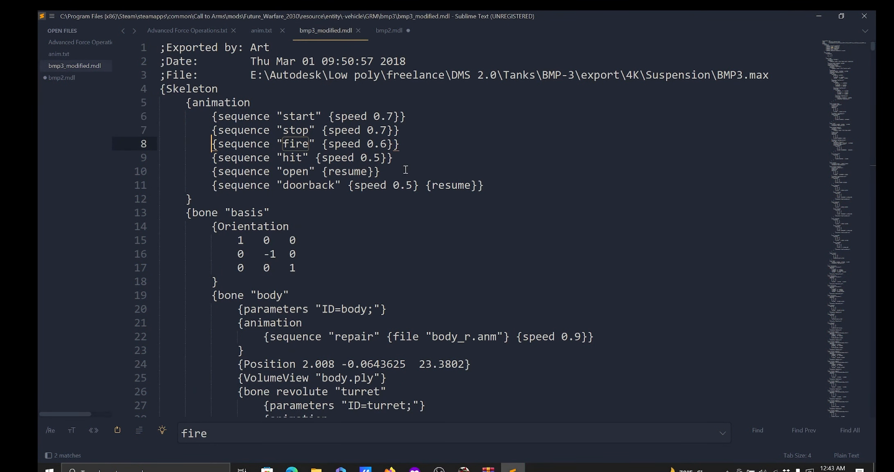
# Examine the animation block at the start of bmp3_modified.mdl in Sublime Text and compare it with bmp2.mdl.
pyautogui.click(243, 212)
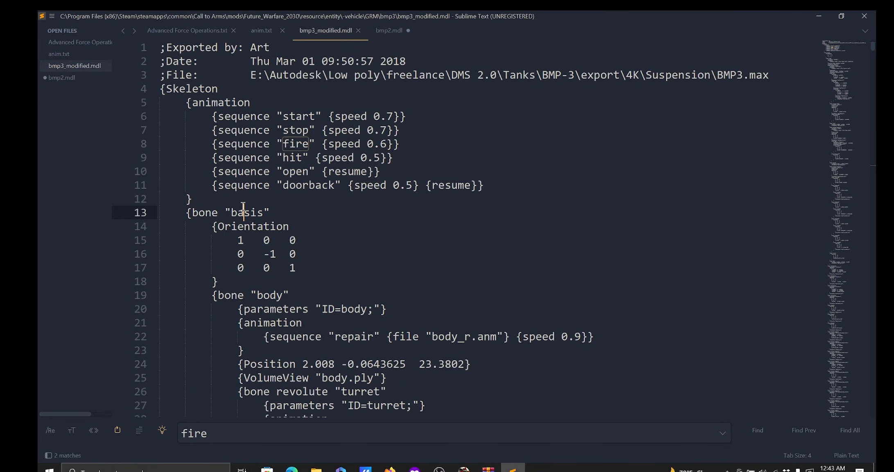
pyautogui.click(221, 197)
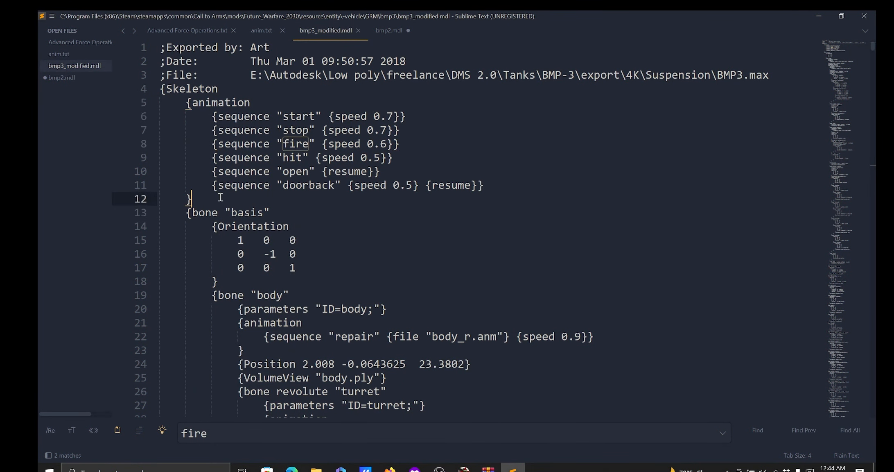
pyautogui.keyDown('shift'); pyautogui.click(185, 102); pyautogui.keyUp('shift')
pyautogui.click(336, 185)
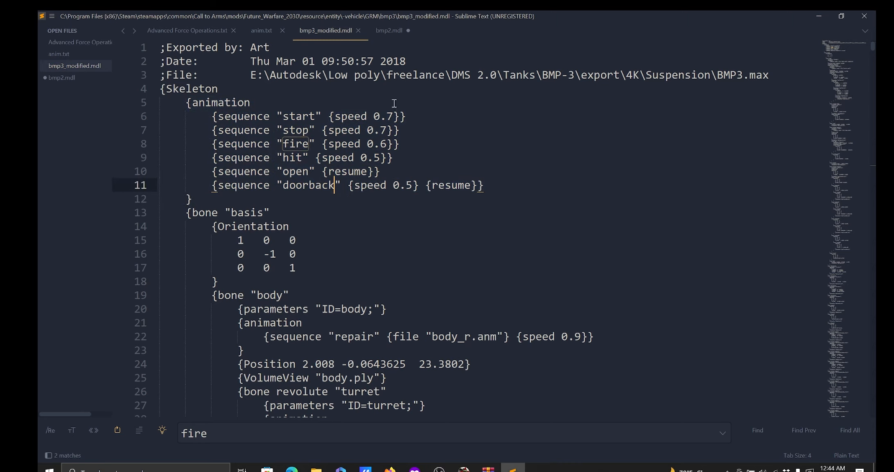
pyautogui.click(387, 32)
pyautogui.click(324, 33)
# Switch to File Explorer to check anim.txt in the bmp3 folder, and return to the text editor.
pyautogui.moveTo(317, 468)
pyautogui.click(279, 430)
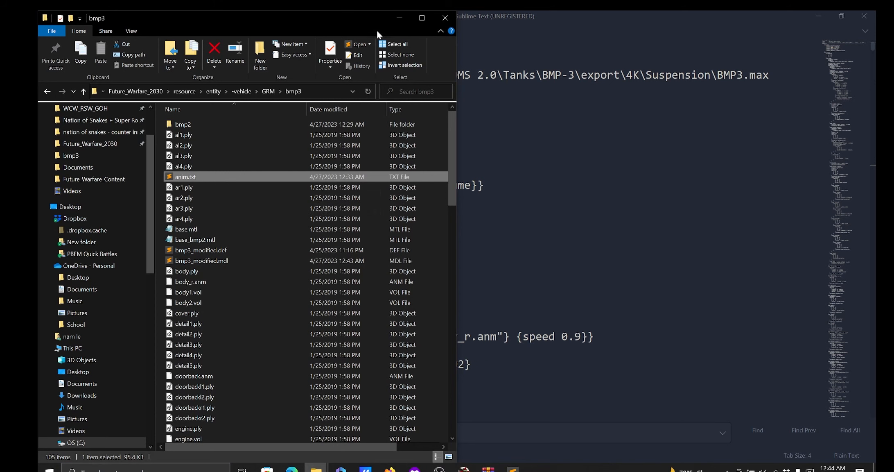
pyautogui.click(399, 18)
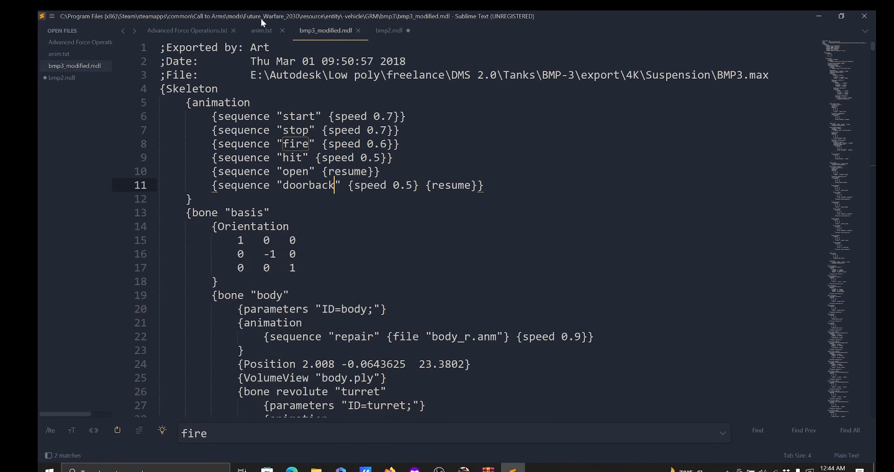
# Undo the last deletion in anim.txt to restore the body node's fire animation block, and save the file.
pyautogui.click(261, 30)
pyautogui.hotkey('ctrl', 'z')
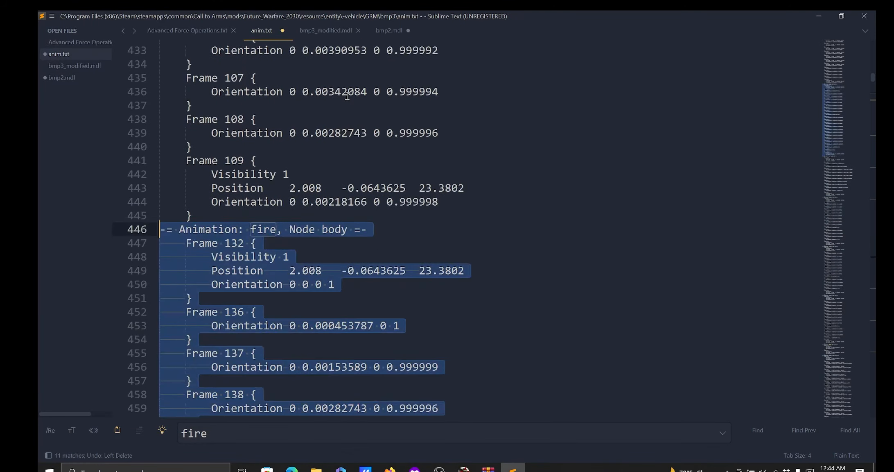
pyautogui.click(340, 31)
pyautogui.click(268, 33)
pyautogui.hotkey('ctrl', 's')
# Go back to bmp3_modified.mdl and review the sequence speeds in its animation block.
pyautogui.click(320, 30)
pyautogui.click(353, 129)
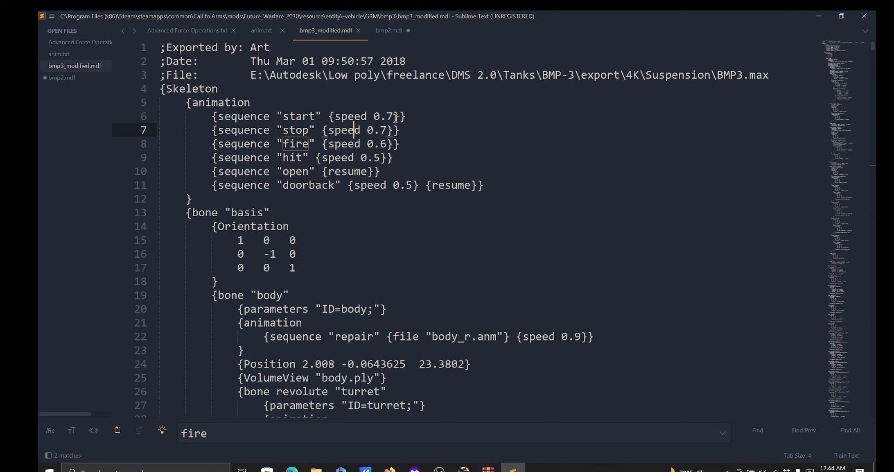
pyautogui.click(322, 206)
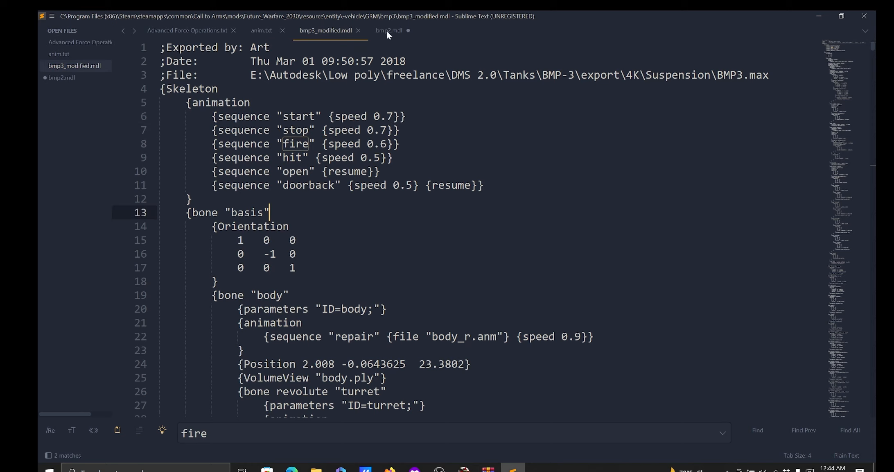